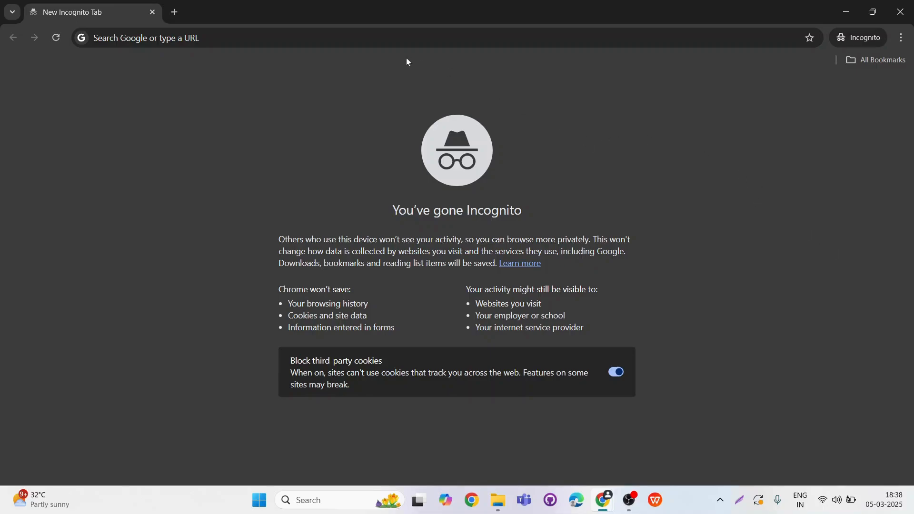
Step: Search Google for wampserver and open the official WampServer website from the results
click(408, 38)
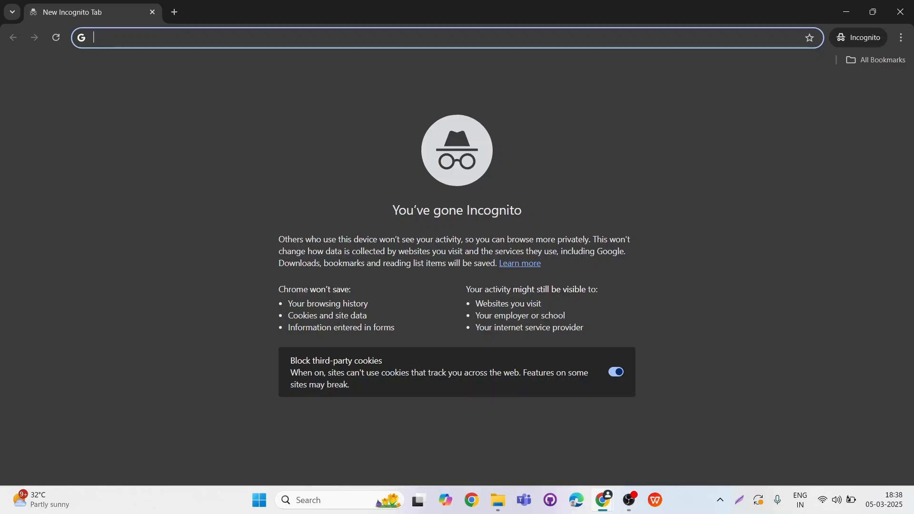
text(wampserver)
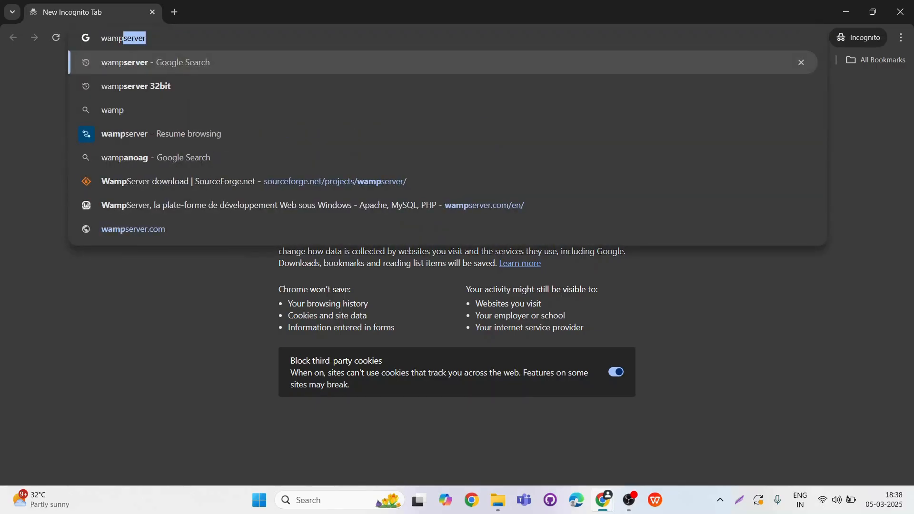
key(Return)
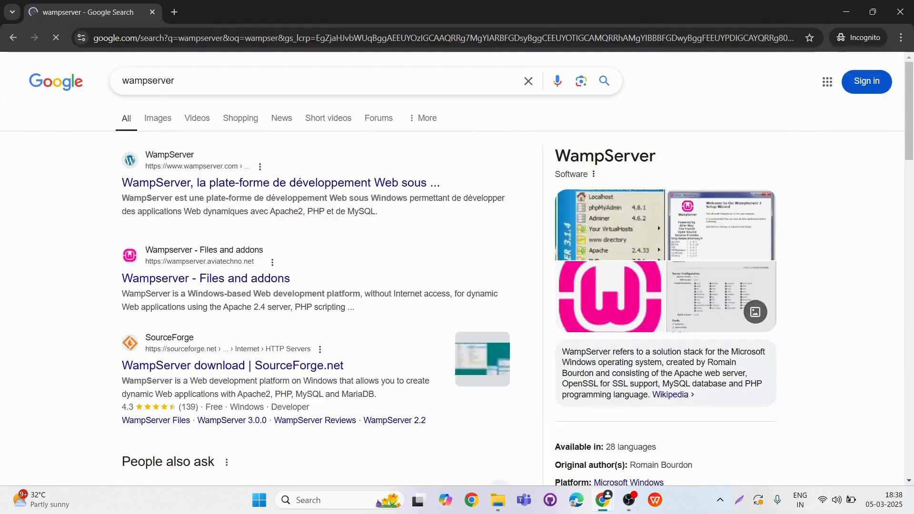
click(266, 183)
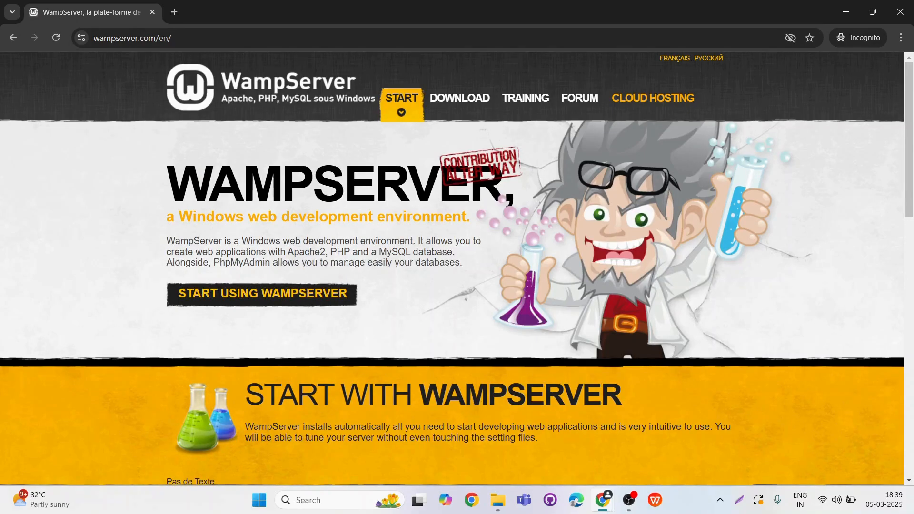
Step: Open the download form for WampServer 64 bits (x64) 3.3.7 from the site's Downloads section
scroll(300, 232, down, 4)
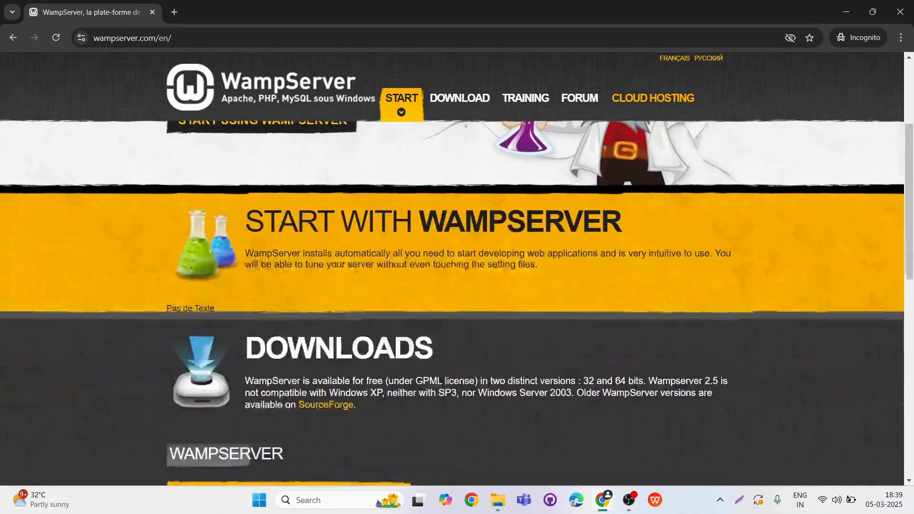
scroll(383, 339, down, 3)
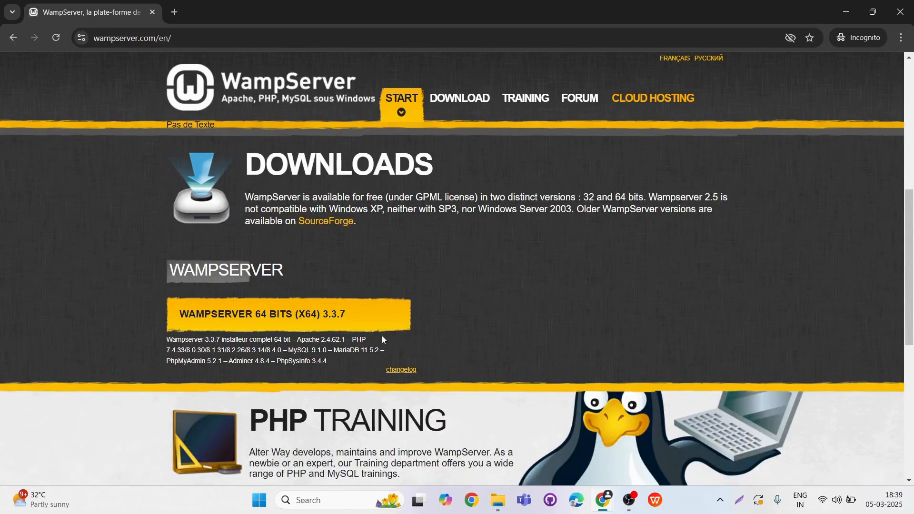
scroll(384, 336, down, 1)
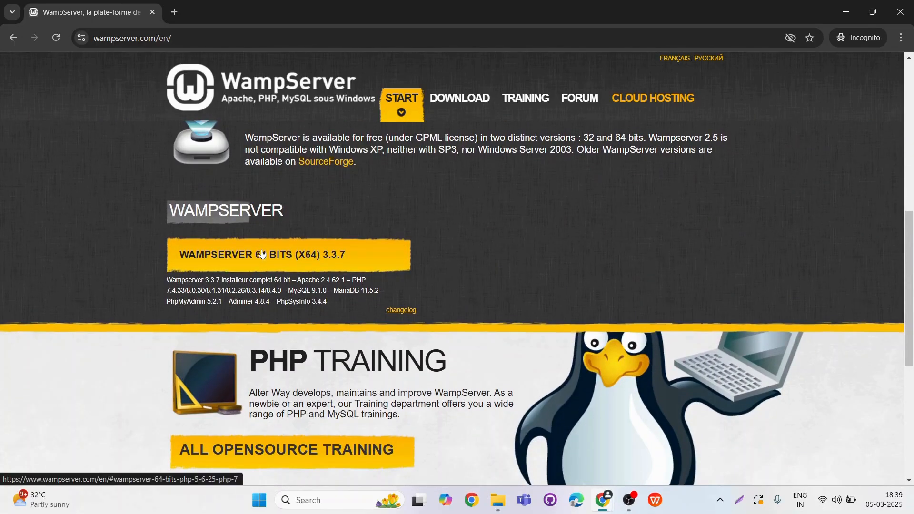
click(266, 257)
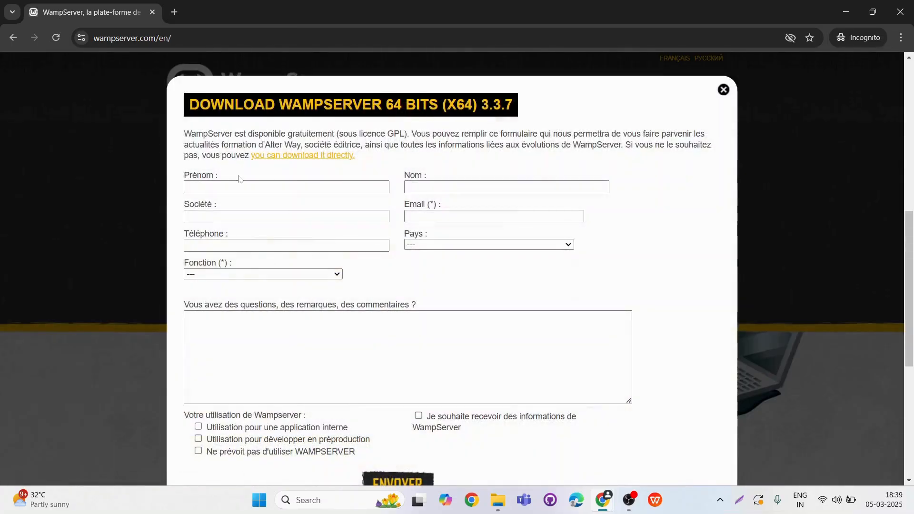
key(super+shift+s)
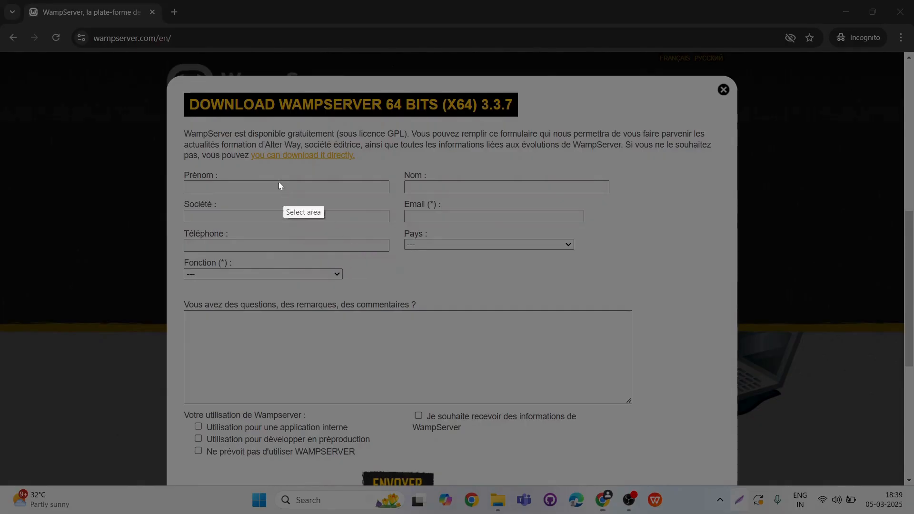
drag(247, 145, 363, 171)
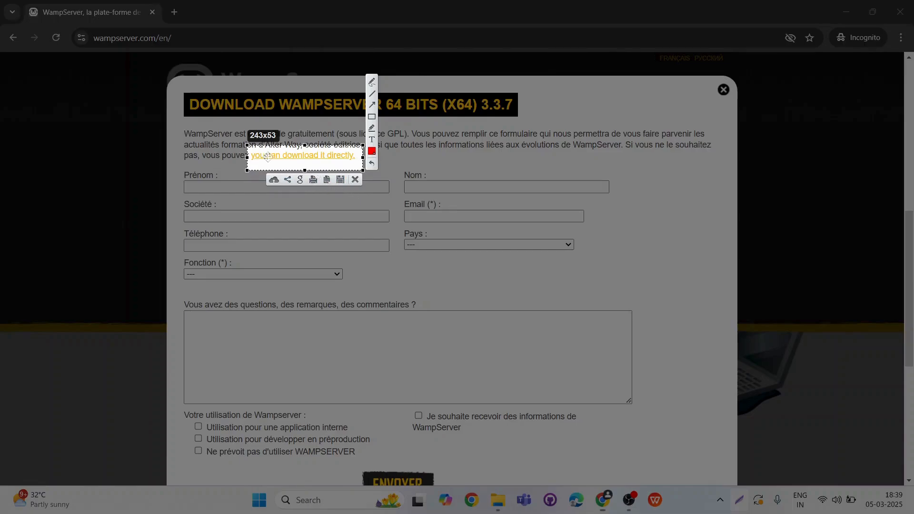
click(355, 179)
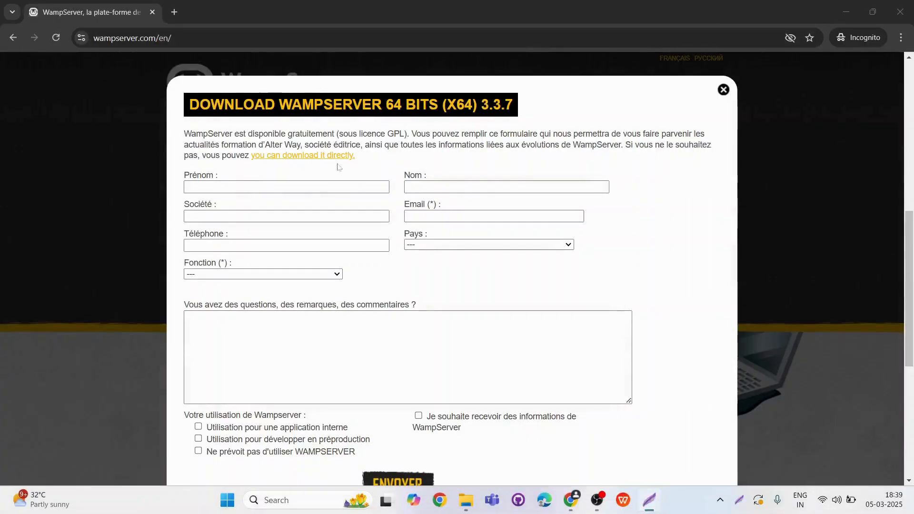
Step: Start the direct download of the WampServer installer as "wampserver3.3.7_x64 (1)" and cancel it
click(340, 157)
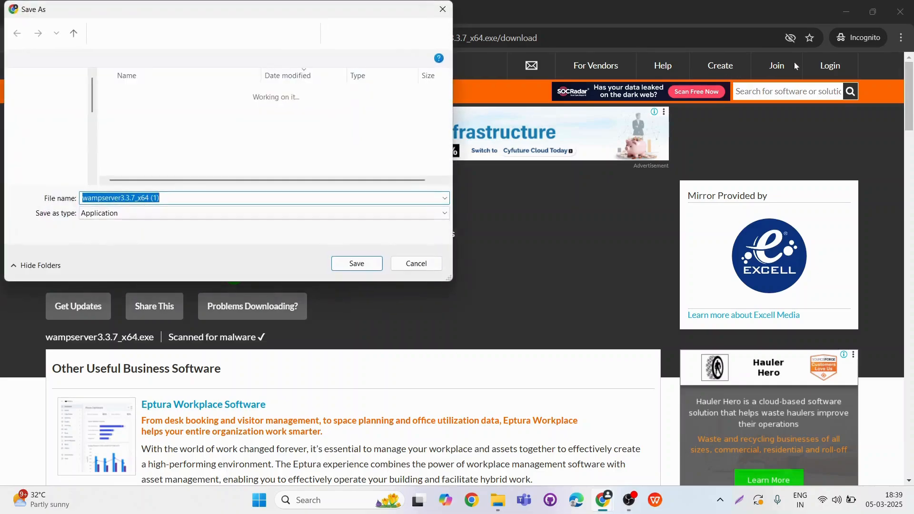
click(360, 264)
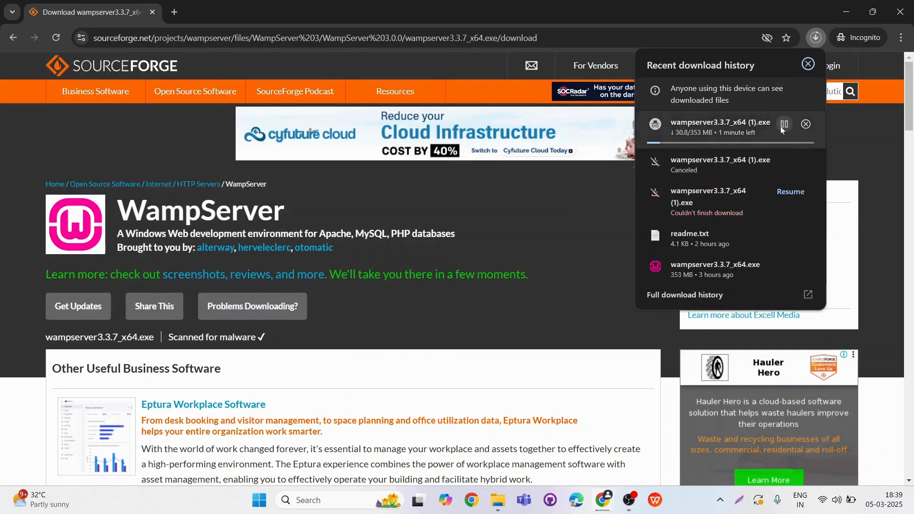
click(784, 124)
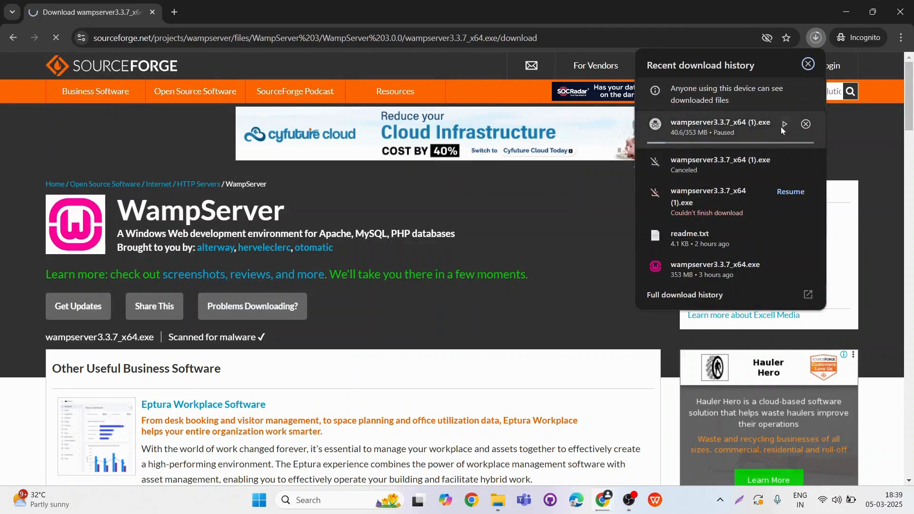
click(805, 125)
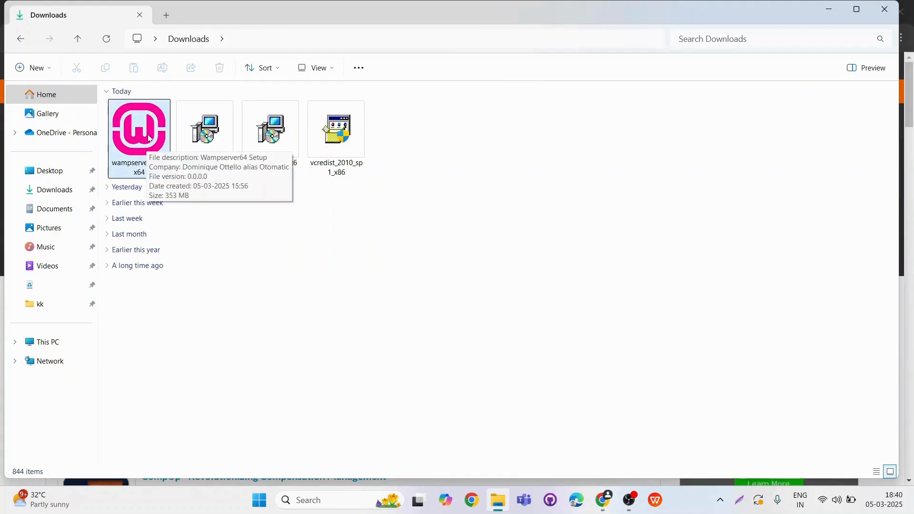
Step: Launch the wampserver3.3.7_x64 installer from the Downloads folder with English as the setup language
double_click(148, 149)
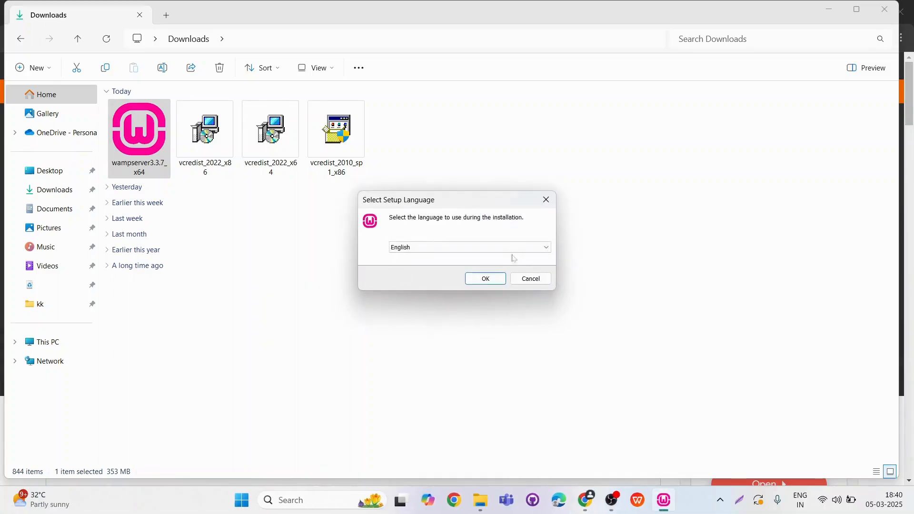
click(485, 279)
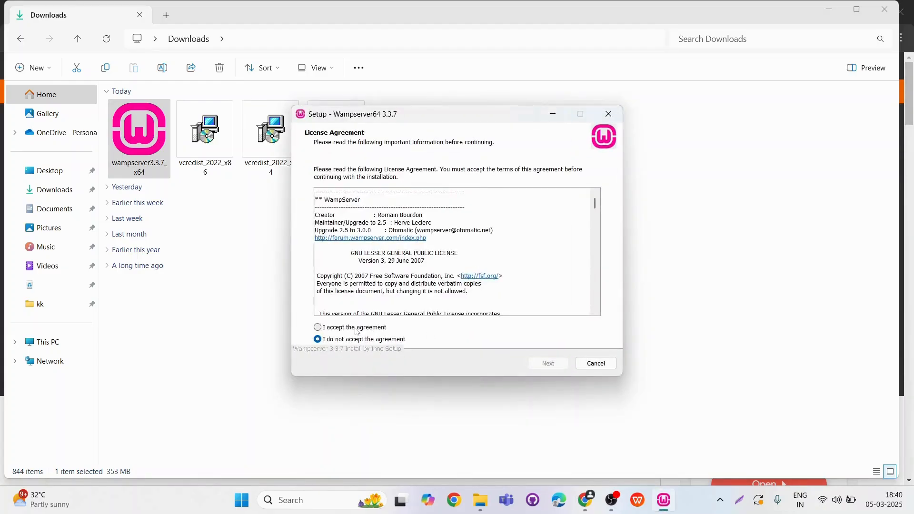
Step: Accept the Wampserver64 3.3.7 license agreement and continue past the setup's information page
click(357, 330)
scroll(453, 252, down, 5)
scroll(453, 276, down, 10)
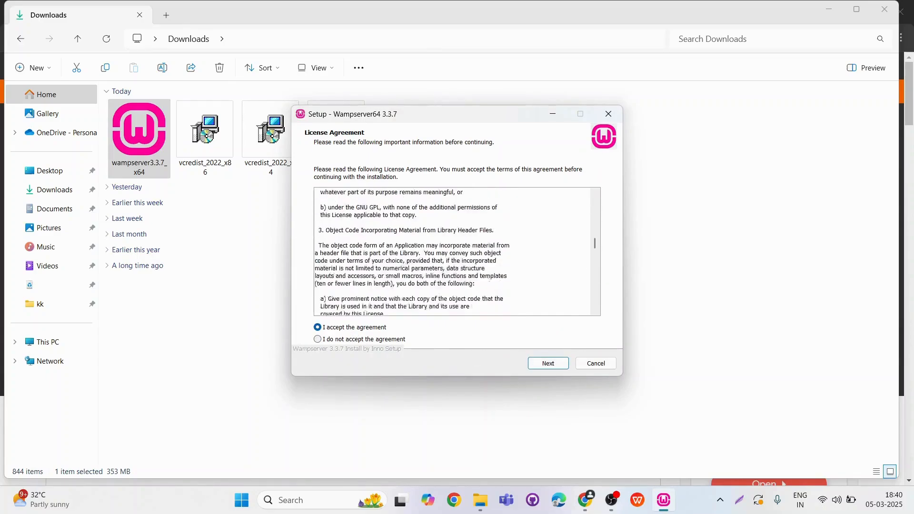
drag(594, 240, 594, 257)
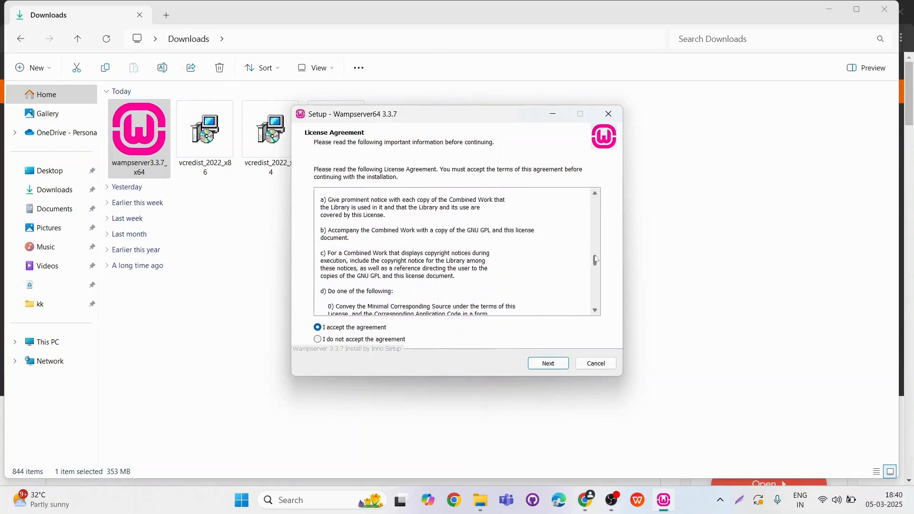
click(548, 363)
scroll(452, 261, down, 10)
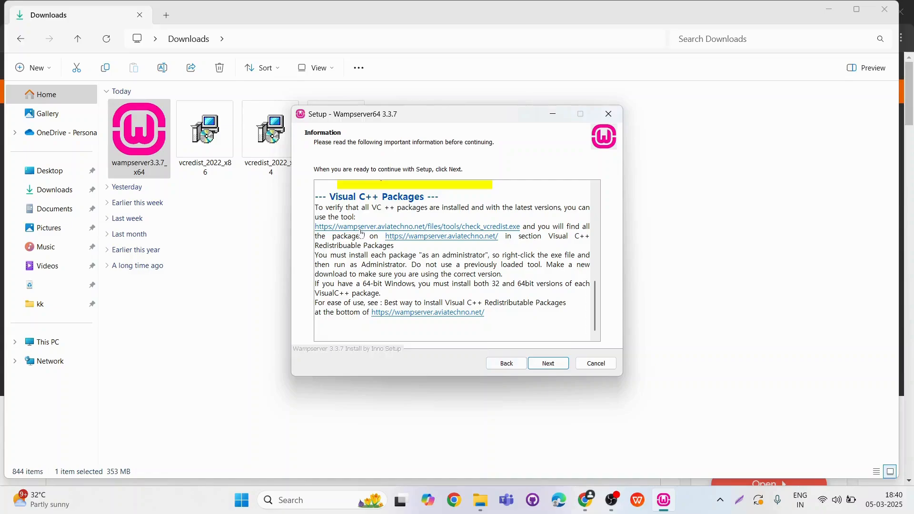
click(550, 364)
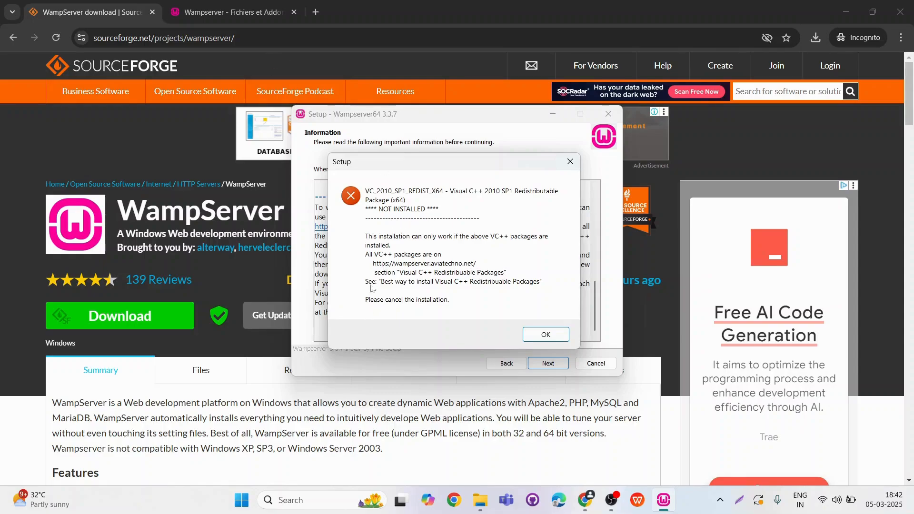
key(super+shift+s)
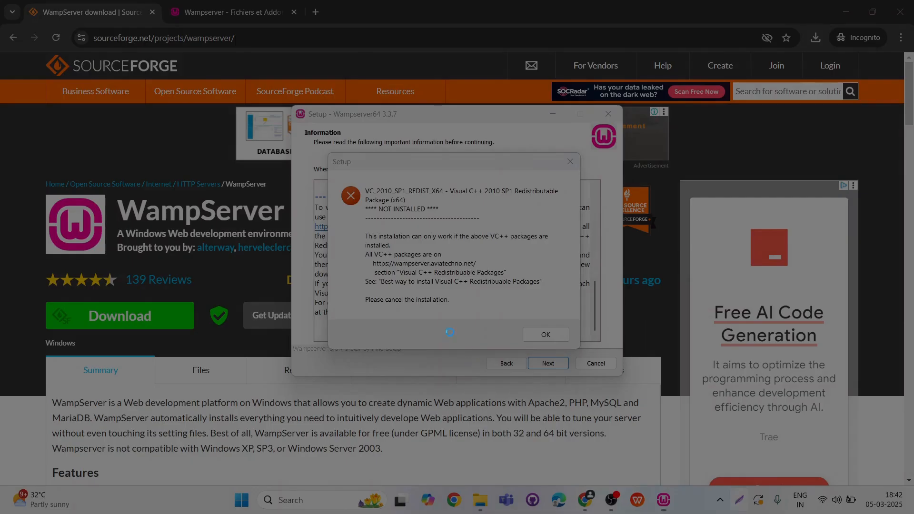
drag(367, 259, 484, 269)
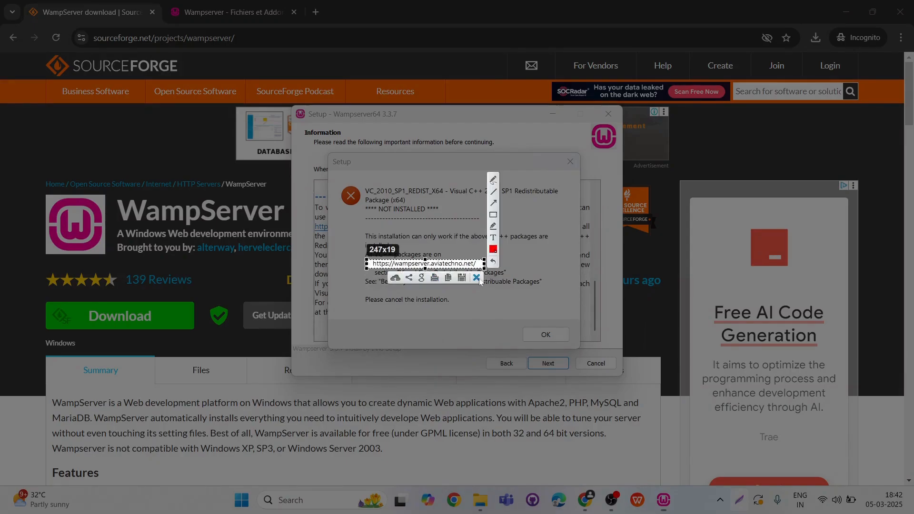
click(476, 278)
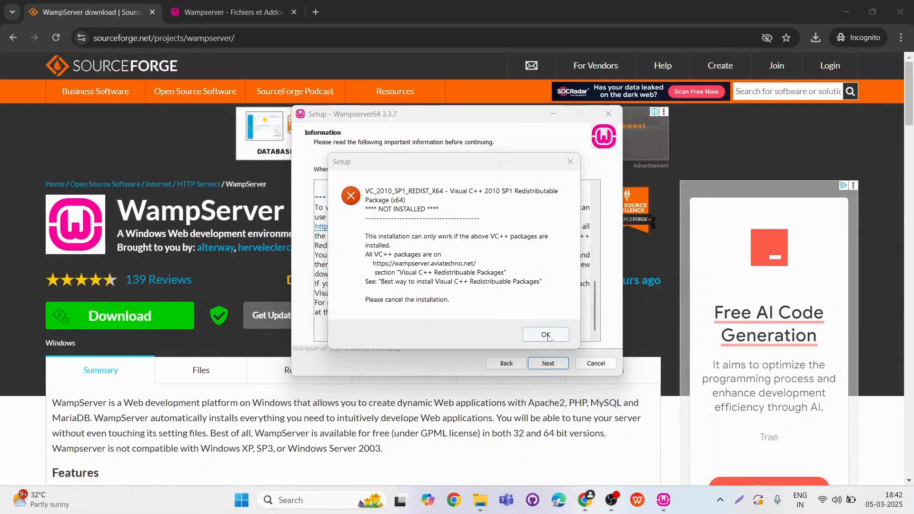
Step: Switch to the wampserver.aviatechno.net page and find its Visual C++ Redistributable Packages section
click(227, 13)
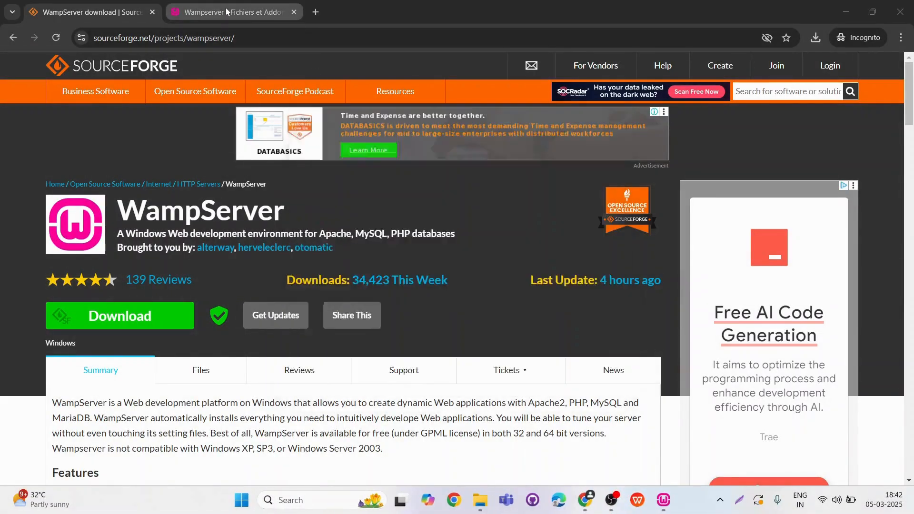
scroll(406, 238, down, 20)
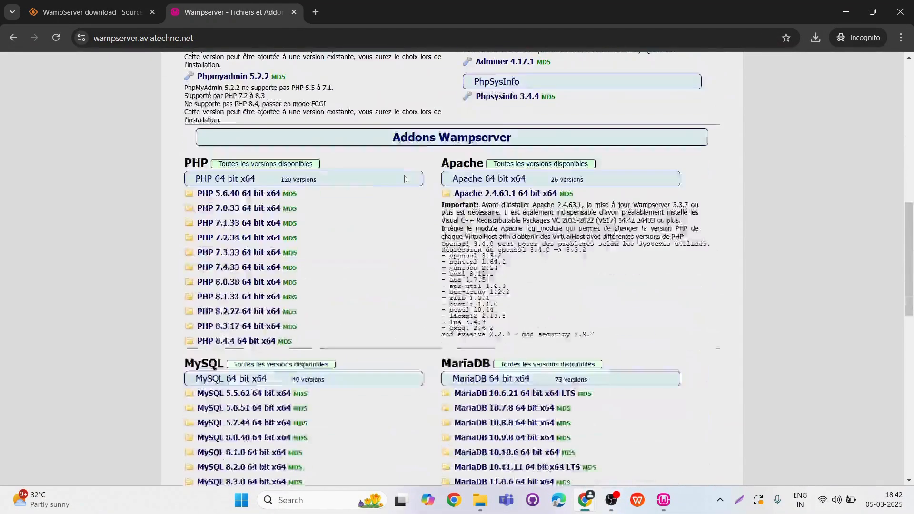
scroll(407, 238, up, 1)
scroll(406, 237, up, 2)
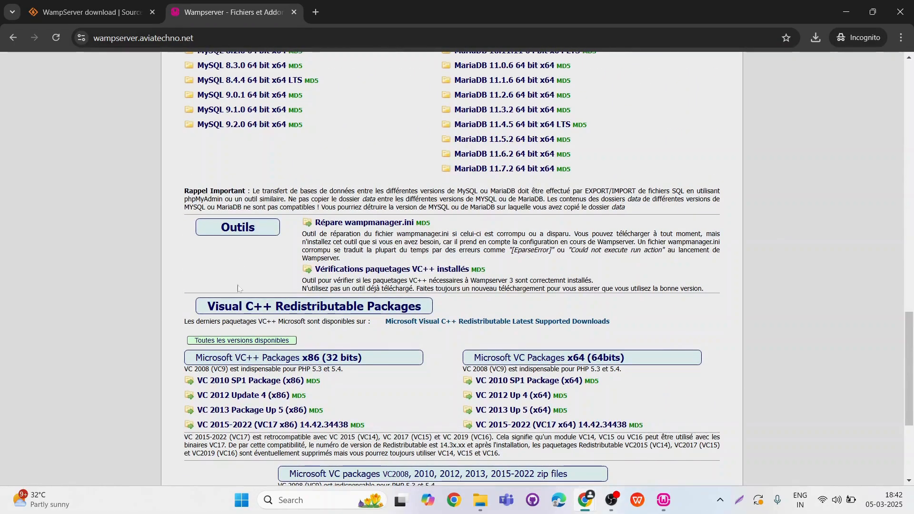
scroll(274, 291, down, 4)
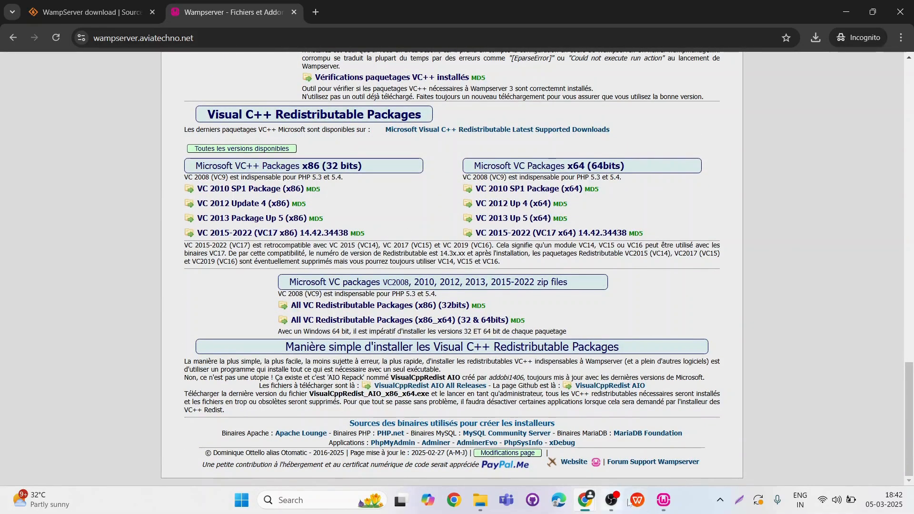
Step: Check in the WampServer setup message which Visual C++ package is required, and return to the package download page
click(664, 500)
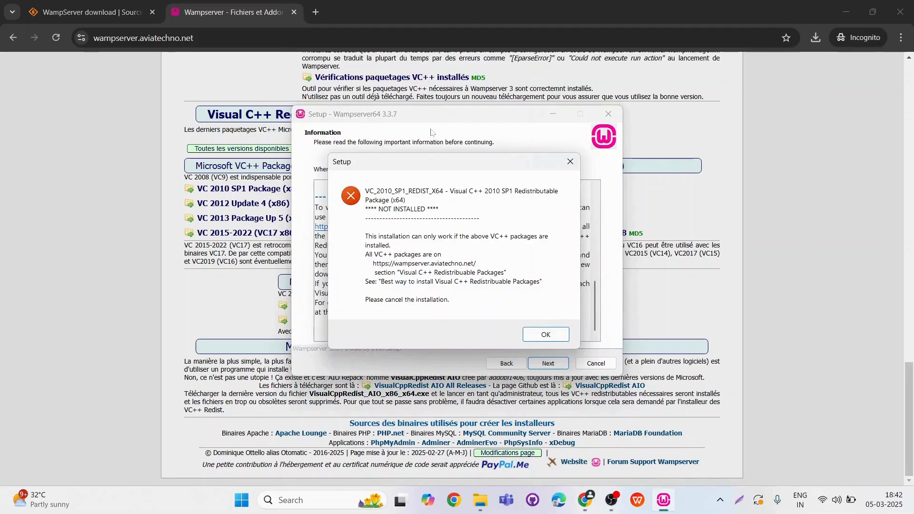
drag(434, 162, 433, 159)
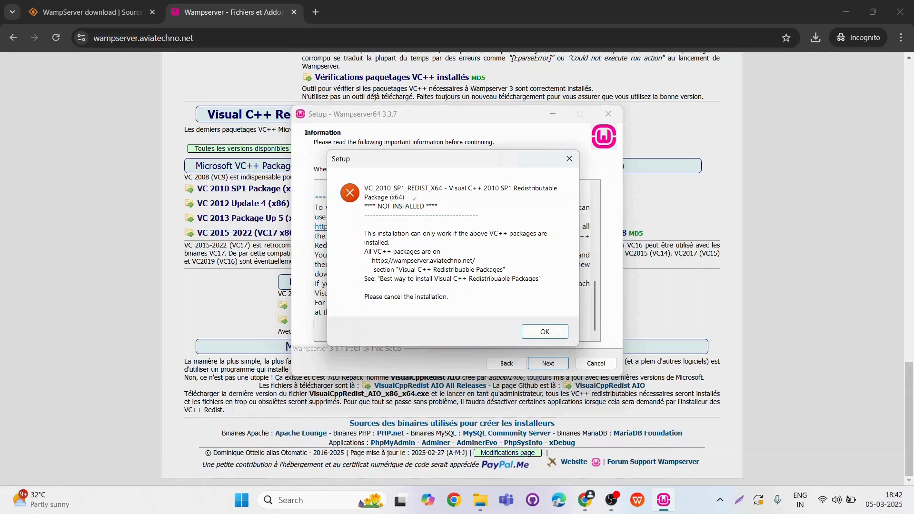
click(220, 304)
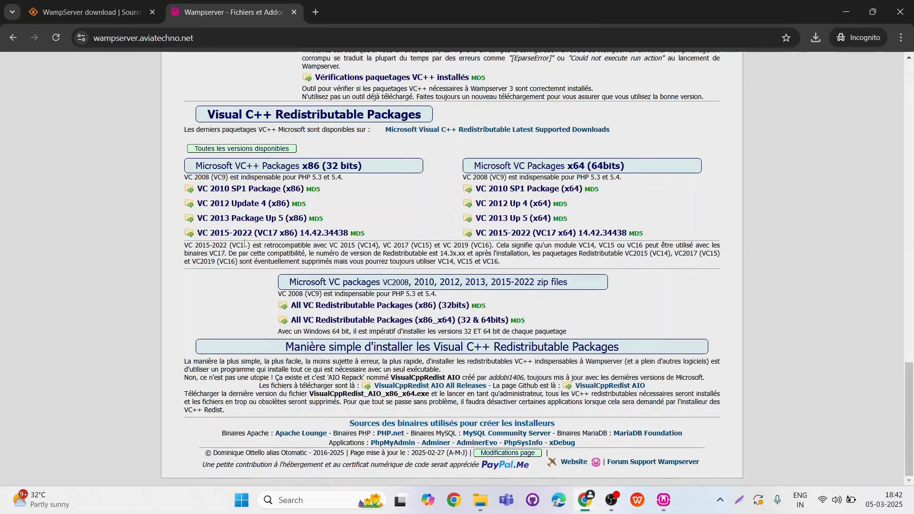
click(740, 499)
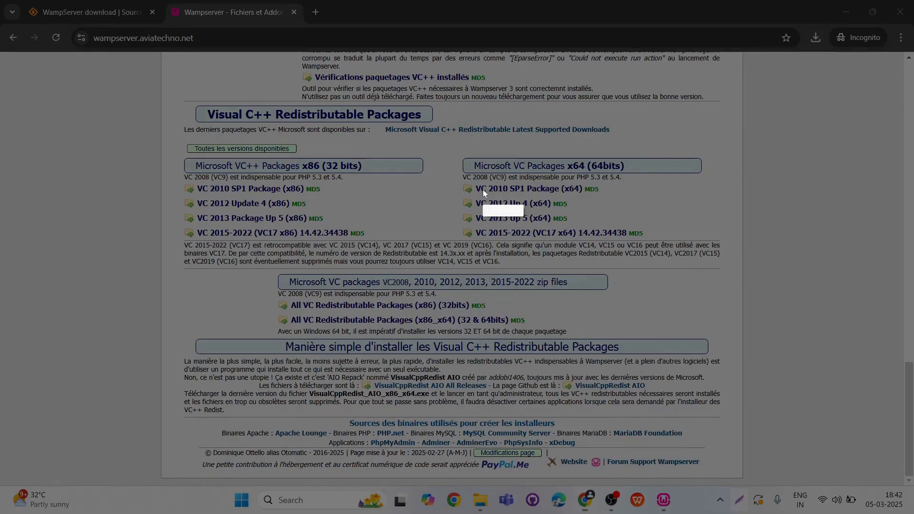
drag(457, 178, 611, 197)
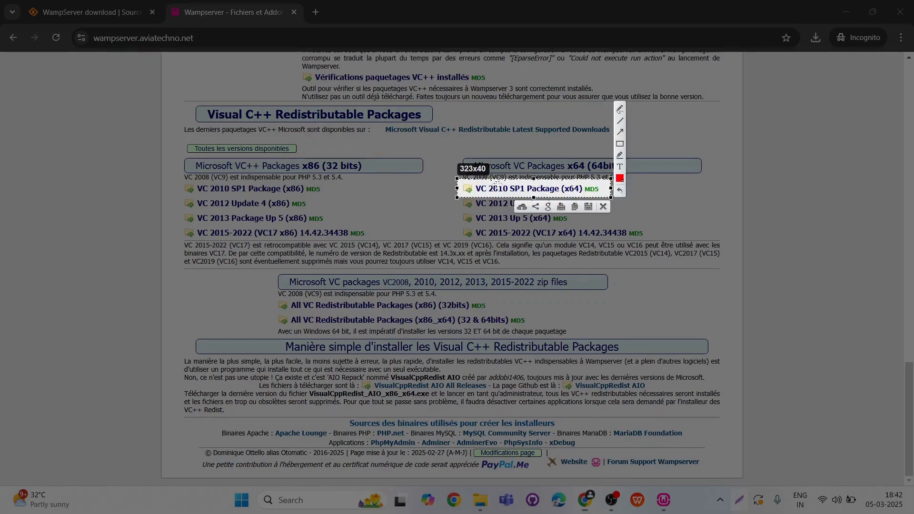
click(603, 206)
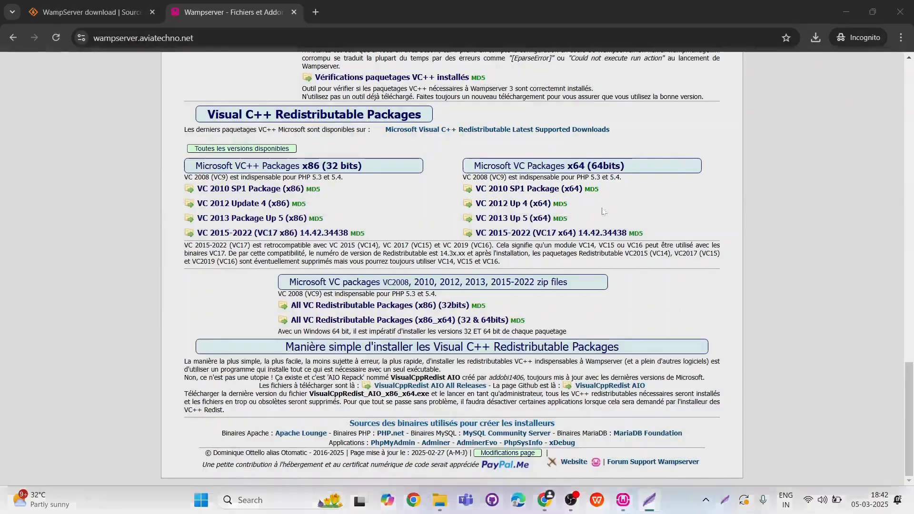
Step: Download the 64-bit VC 2010 SP1 package into the Downloads folder and check its download progress
click(536, 189)
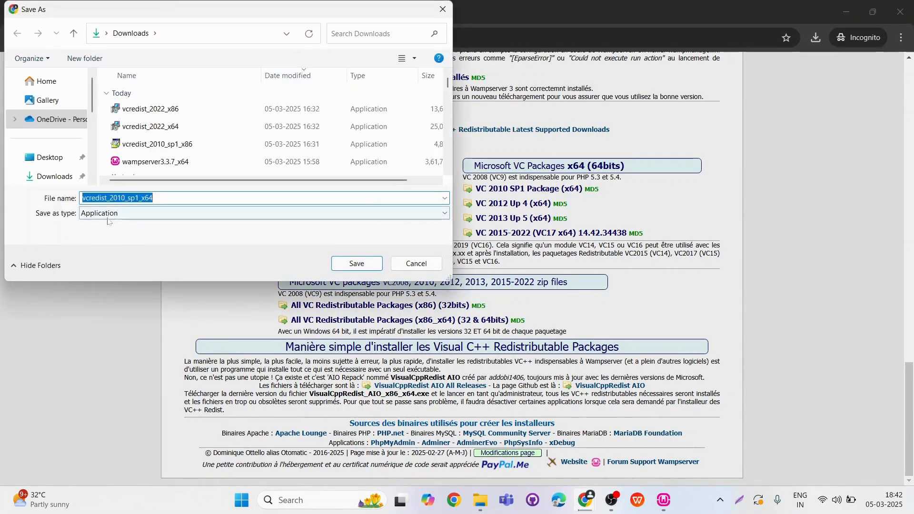
click(366, 266)
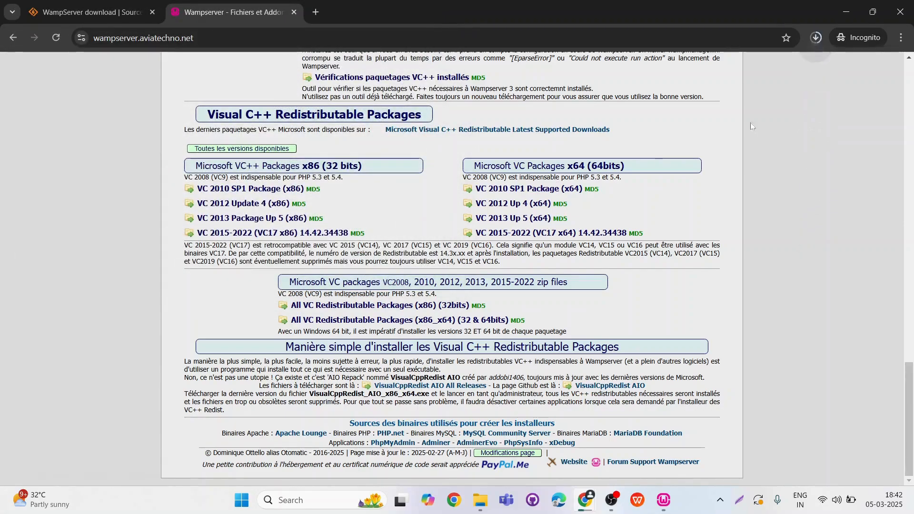
click(816, 38)
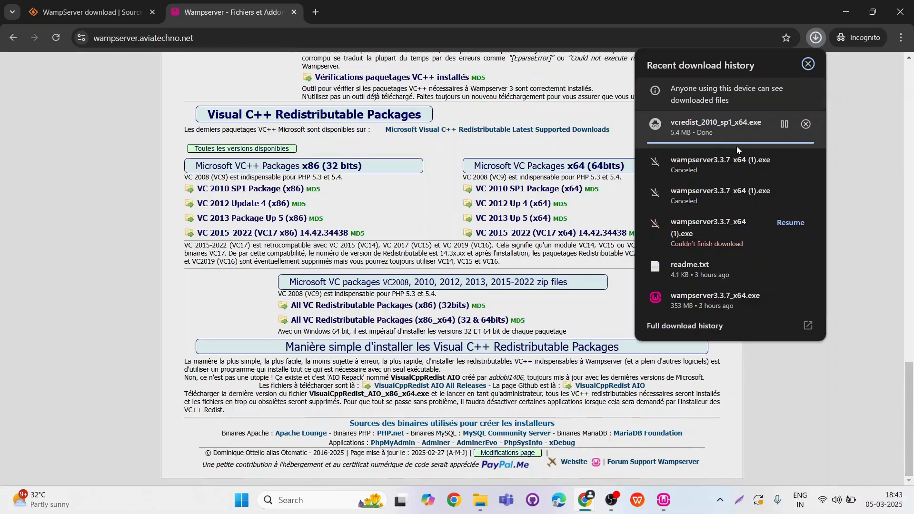
click(737, 149)
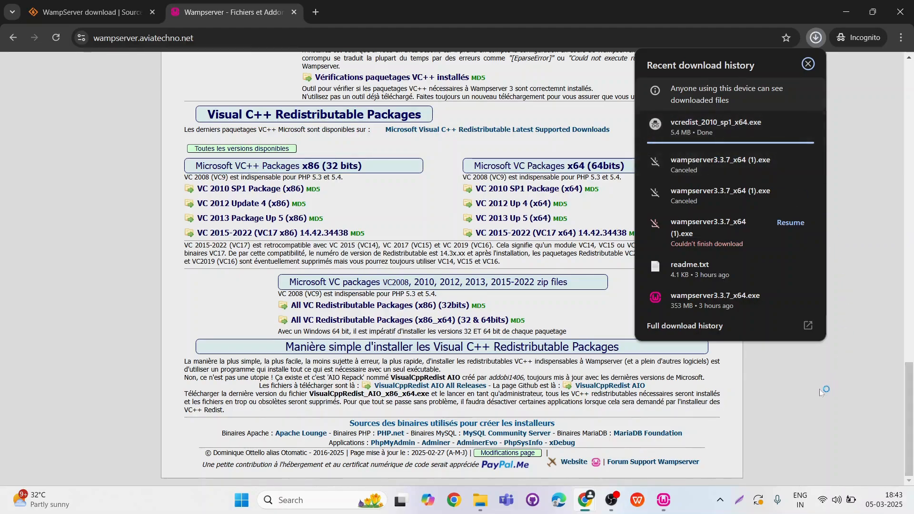
Step: Run vcredist_2010_sp1_x64 from the Downloads folder, accept its license terms, and complete the installation
mouse_move(480, 500)
click(478, 453)
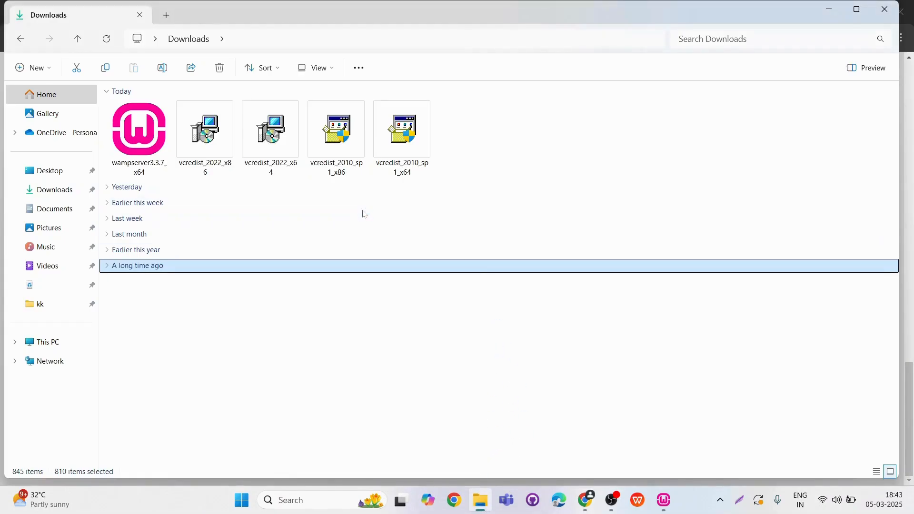
click(421, 135)
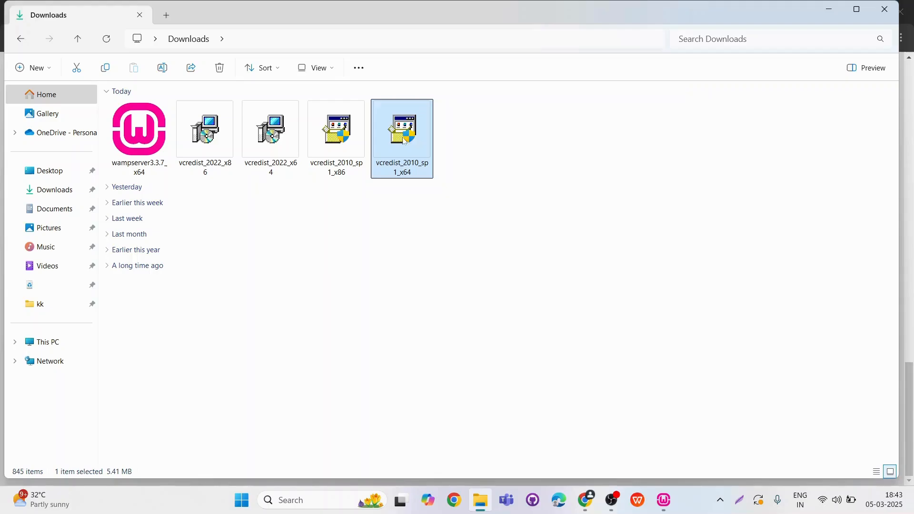
double_click(404, 141)
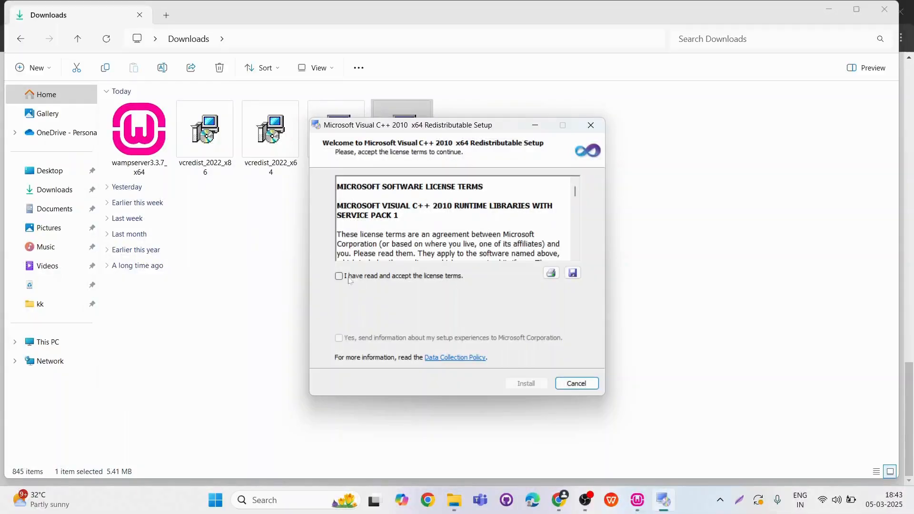
click(339, 276)
click(526, 385)
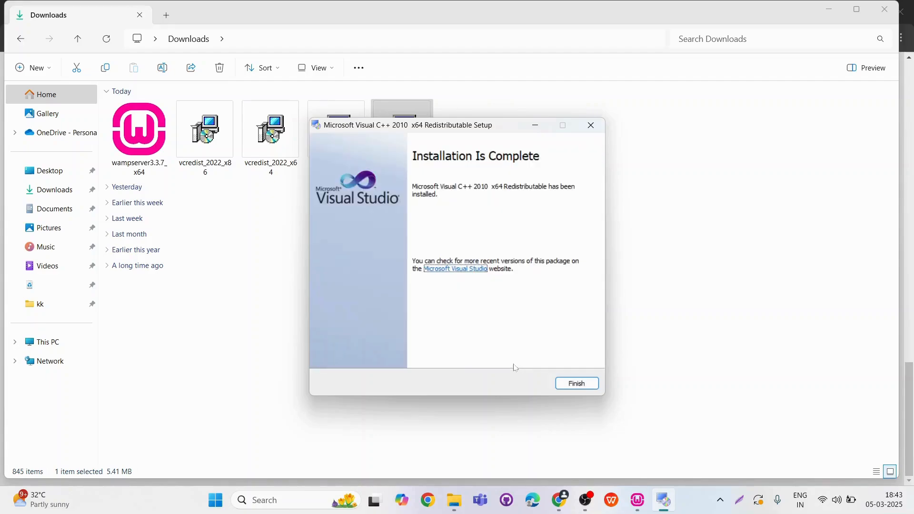
click(583, 384)
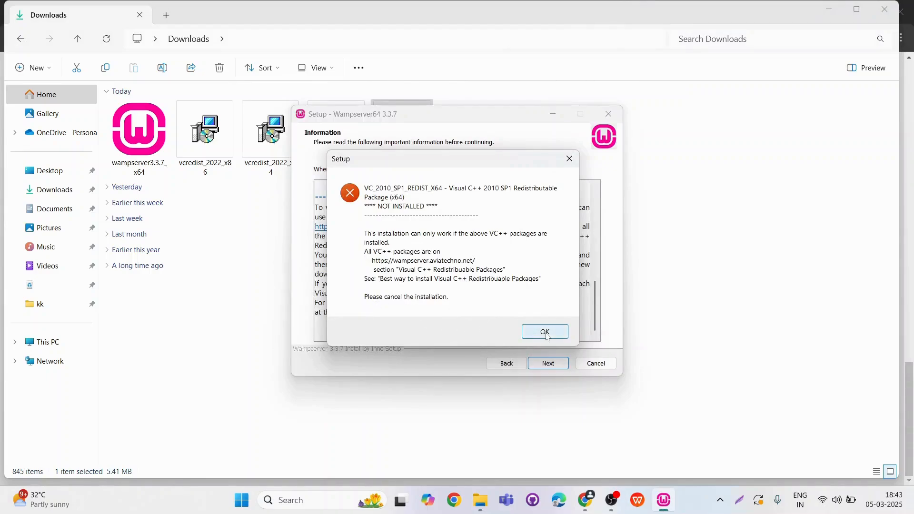
Step: Dismiss the missing-package message and continue the Wampserver64 setup with C:\wamp64 as the destination folder
click(545, 331)
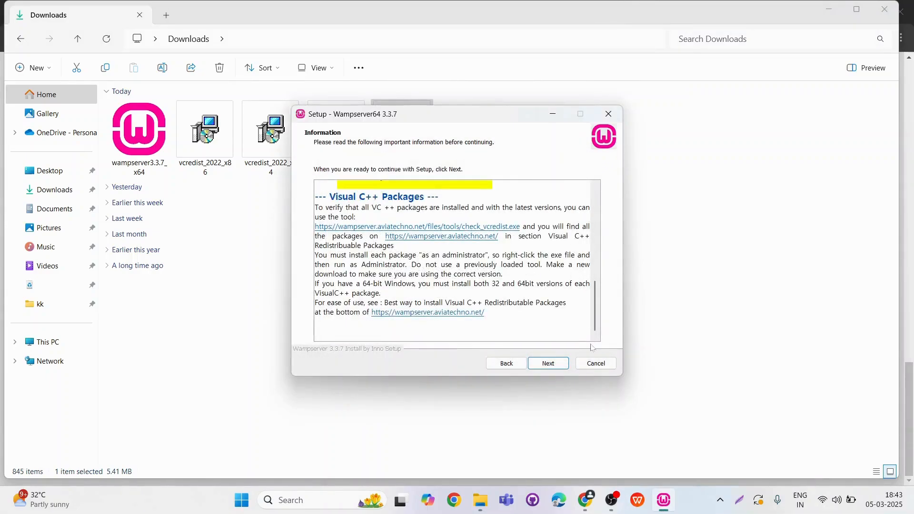
click(548, 364)
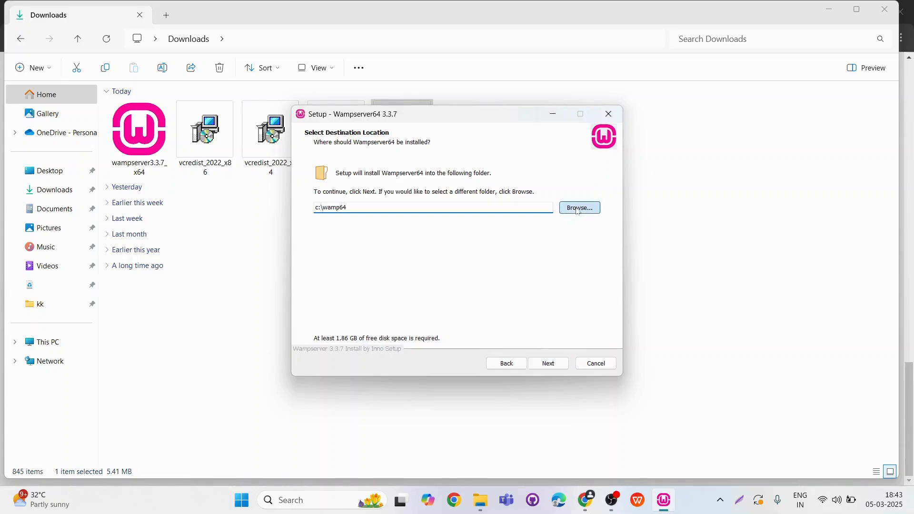
click(579, 208)
scroll(418, 261, up, 1)
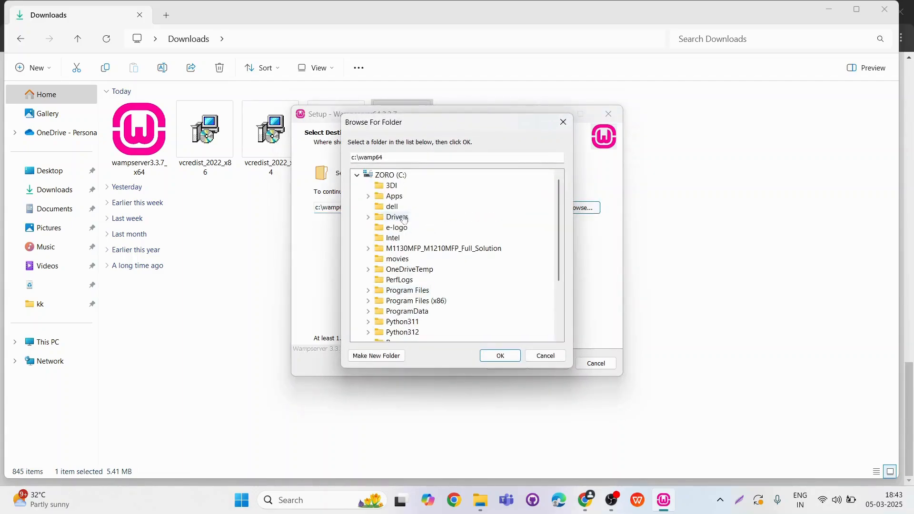
click(395, 175)
scroll(396, 182, down, 3)
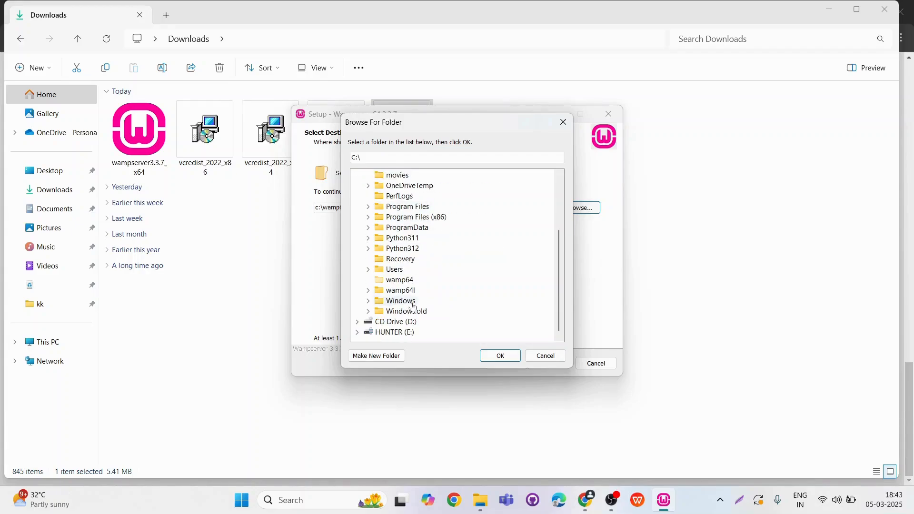
click(400, 280)
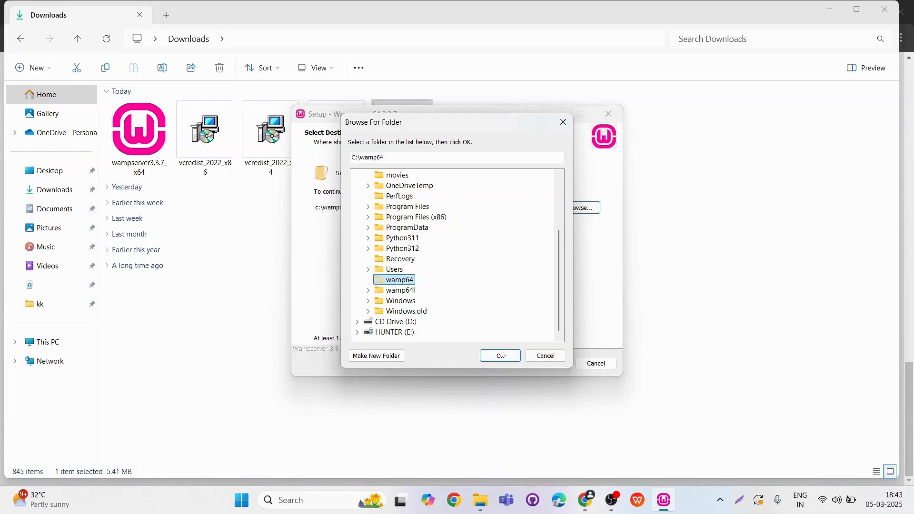
click(502, 354)
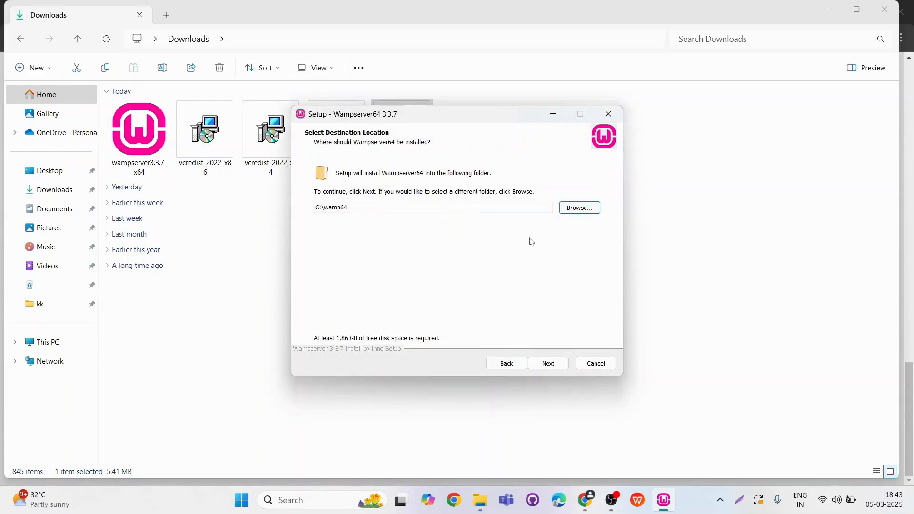
click(548, 363)
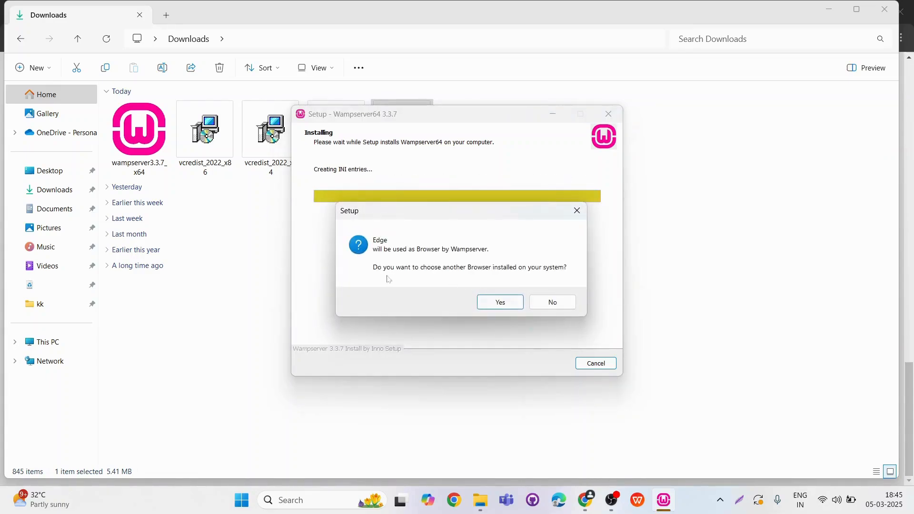
Step: Choose msedge as the browser for Wampserver and keep Notepad as its text editor
click(500, 303)
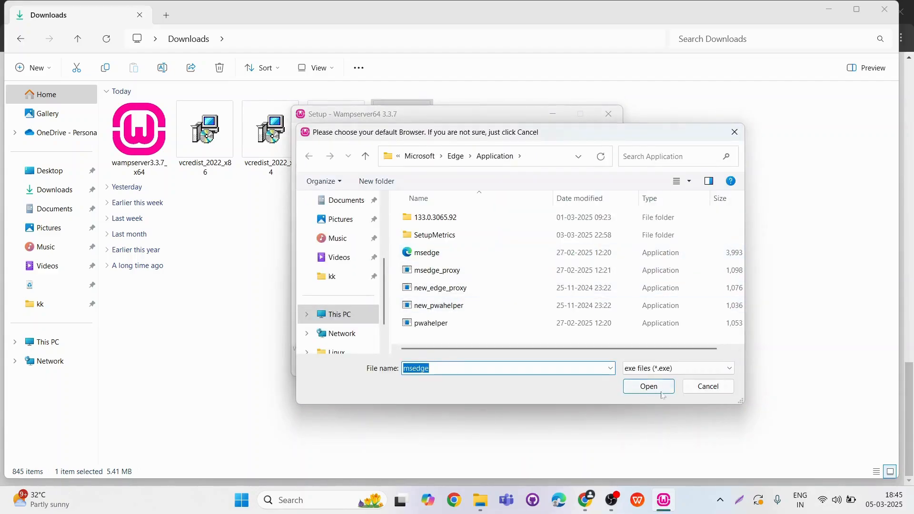
click(662, 393)
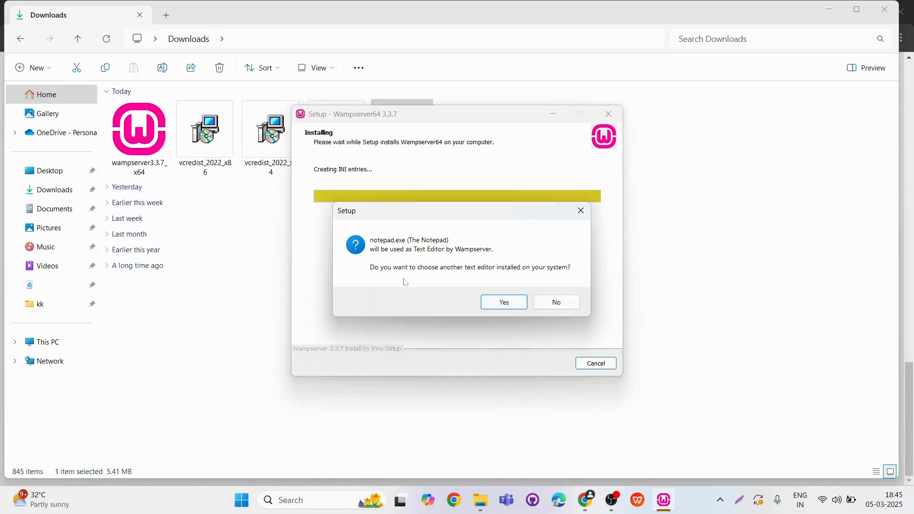
click(560, 307)
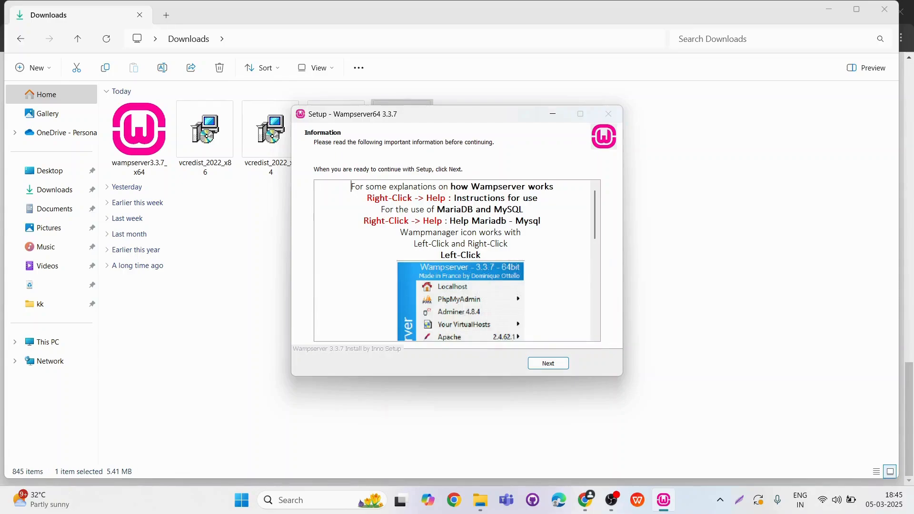
Step: Read through the closing information page and finish the Wampserver64 setup
scroll(452, 260, down, 7)
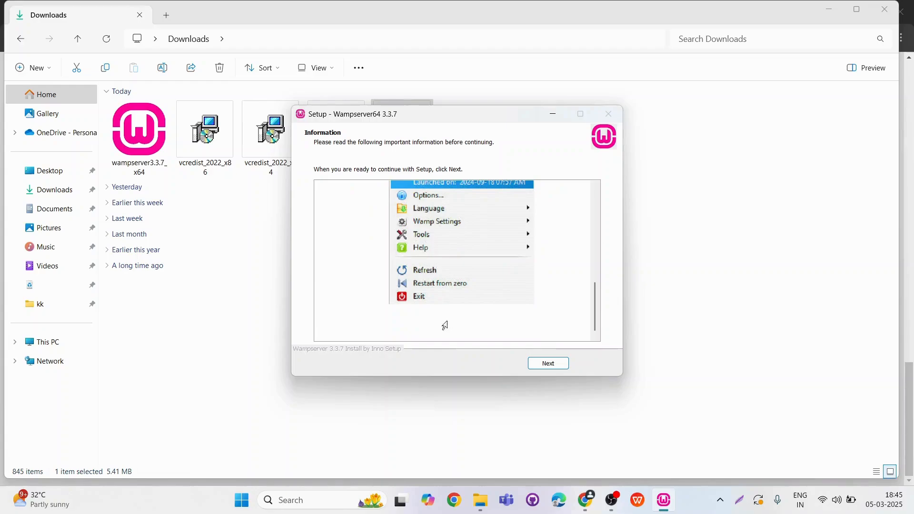
click(561, 369)
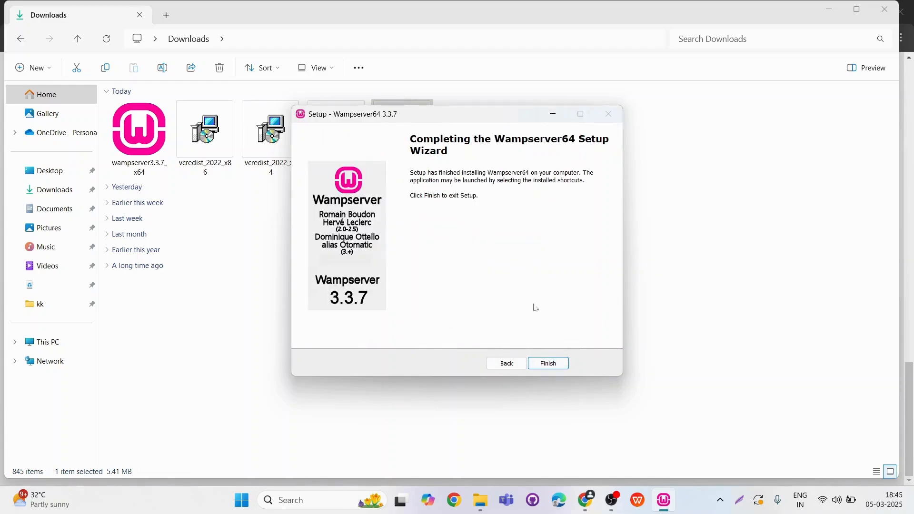
click(539, 366)
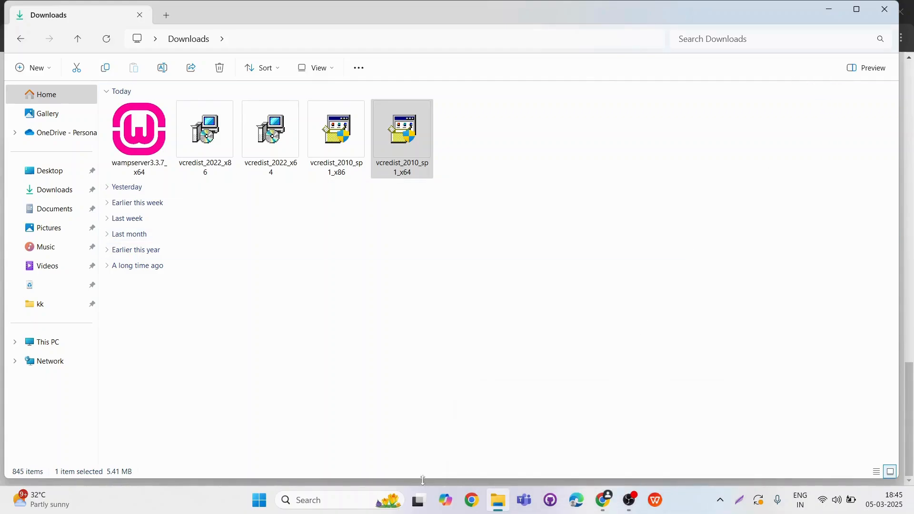
Step: Open the C:\wamp64\bin\php folder in a new File Explorer tab
click(330, 504)
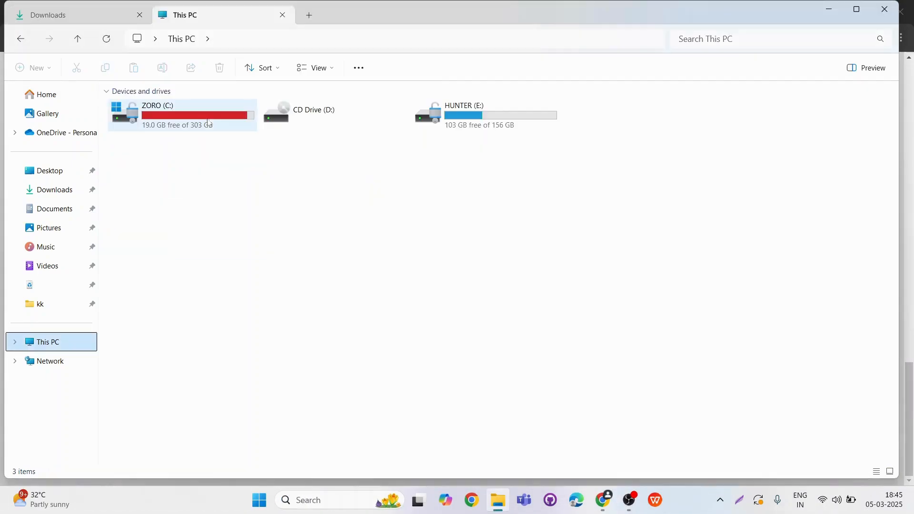
double_click(208, 123)
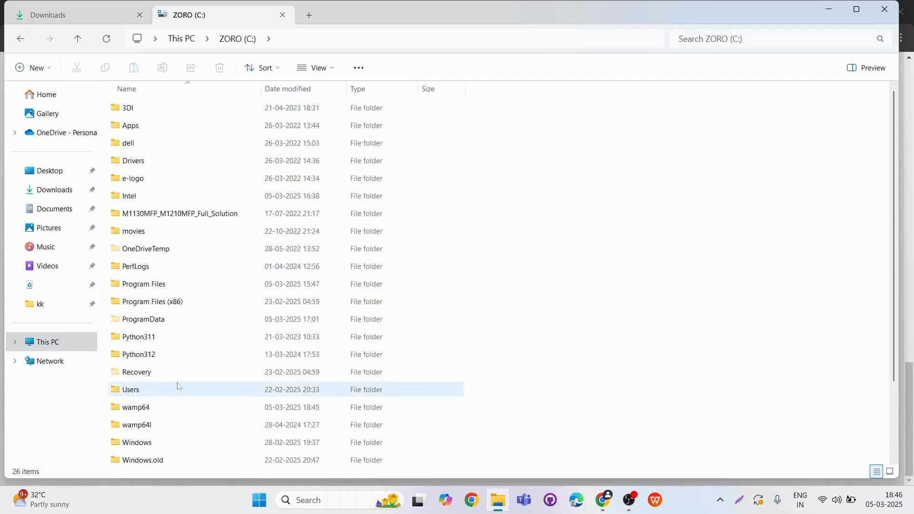
double_click(127, 322)
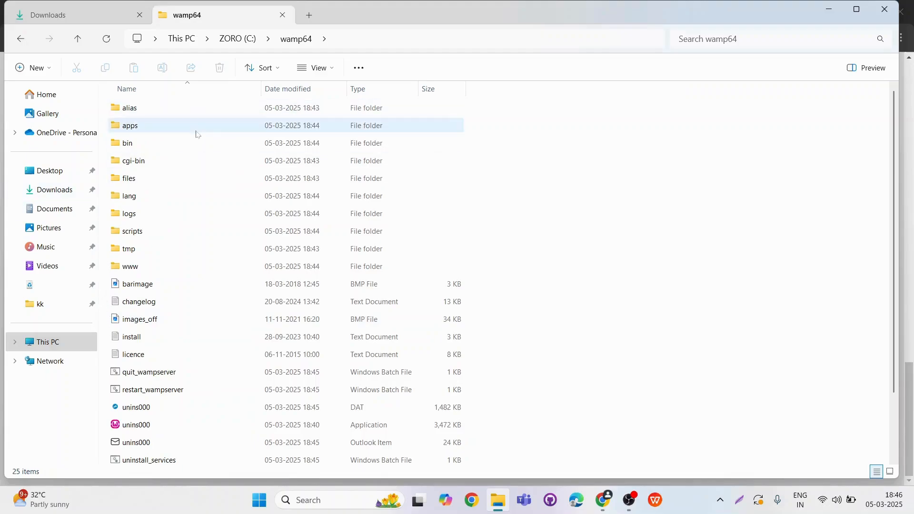
double_click(193, 150)
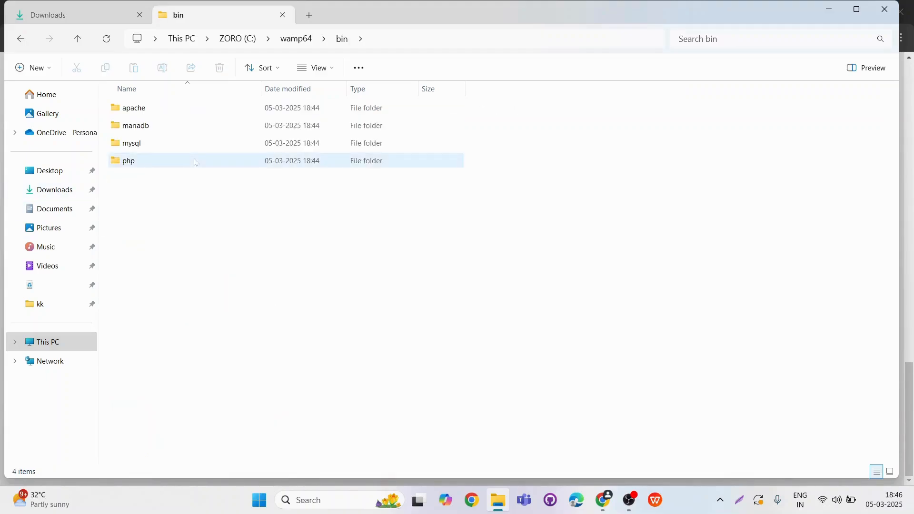
double_click(195, 162)
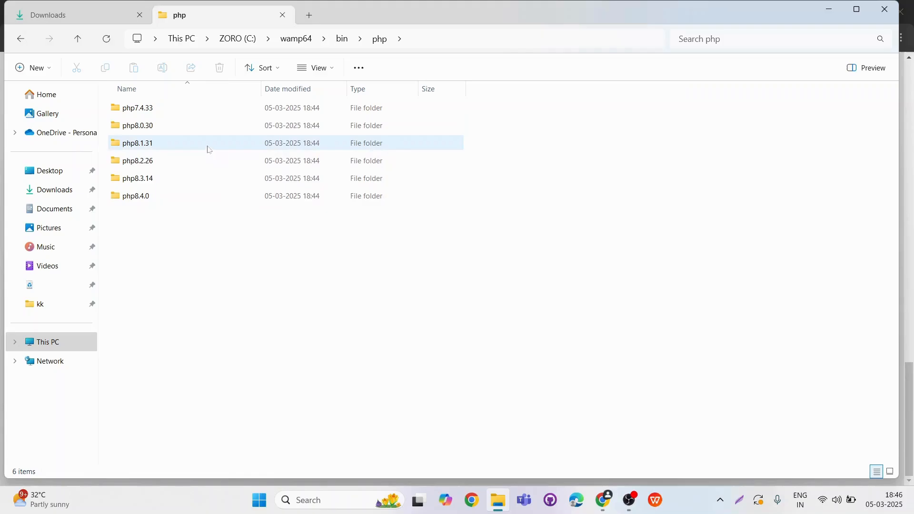
click(739, 502)
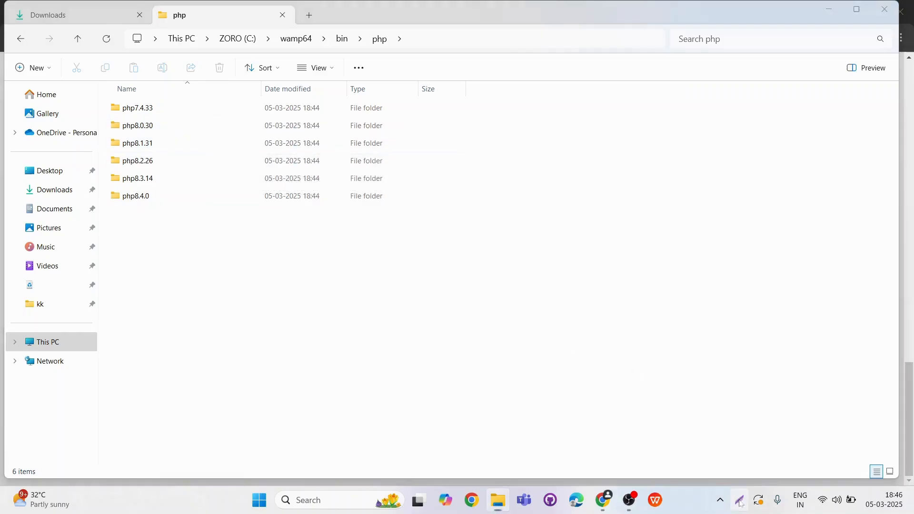
drag(101, 93, 254, 216)
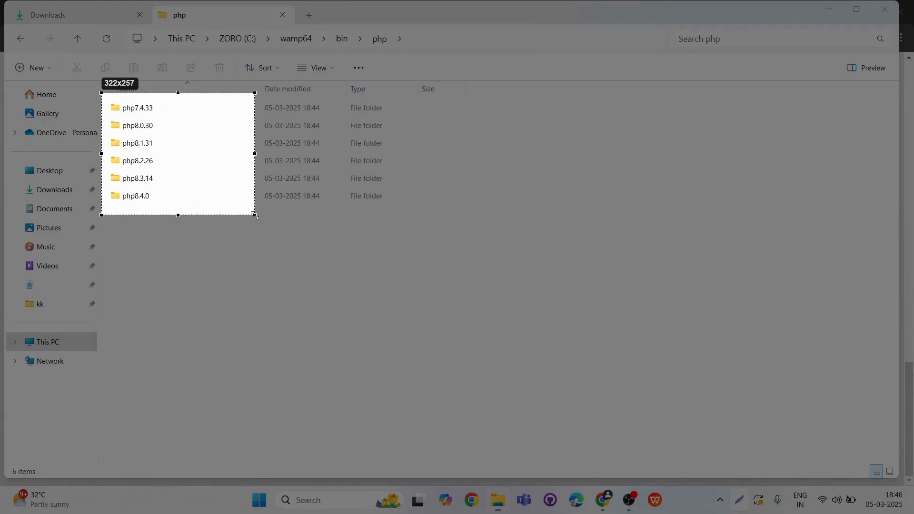
drag(255, 215, 255, 217)
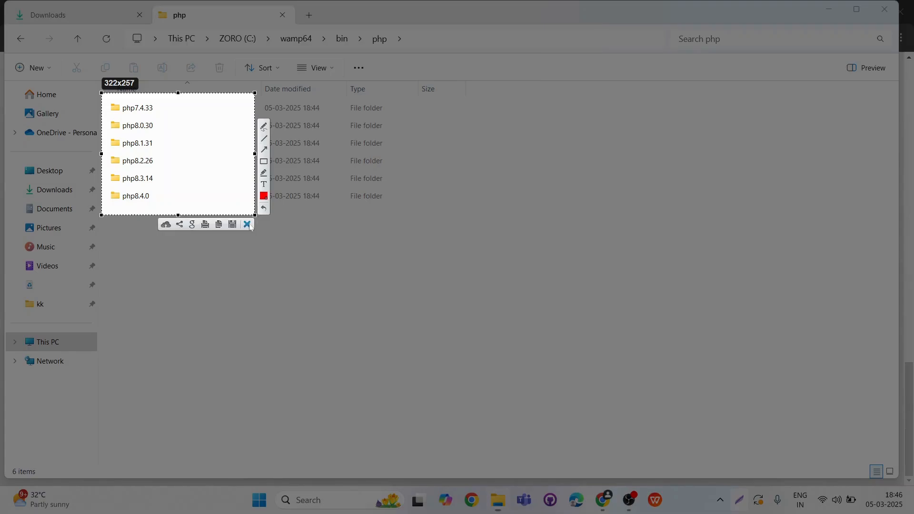
click(250, 224)
click(138, 179)
click(146, 147)
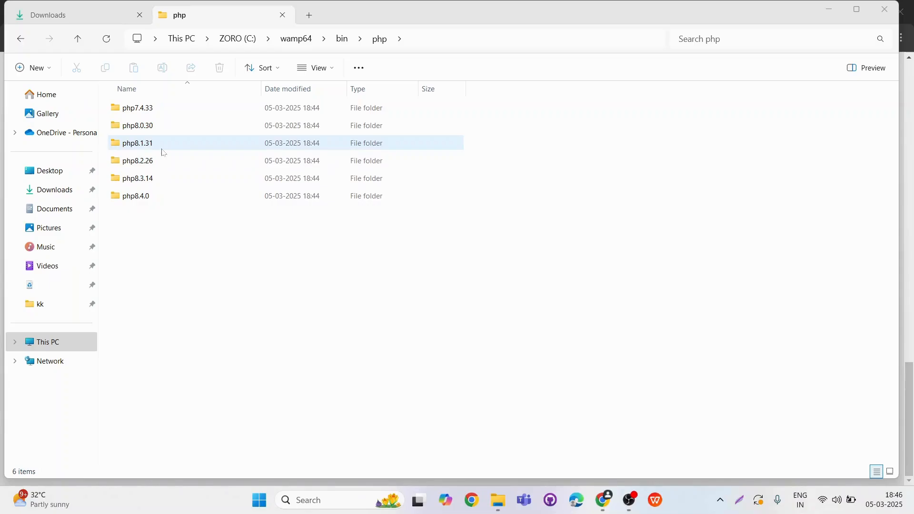
Step: Open the php8.1.31 folder and copy its full path
double_click(149, 145)
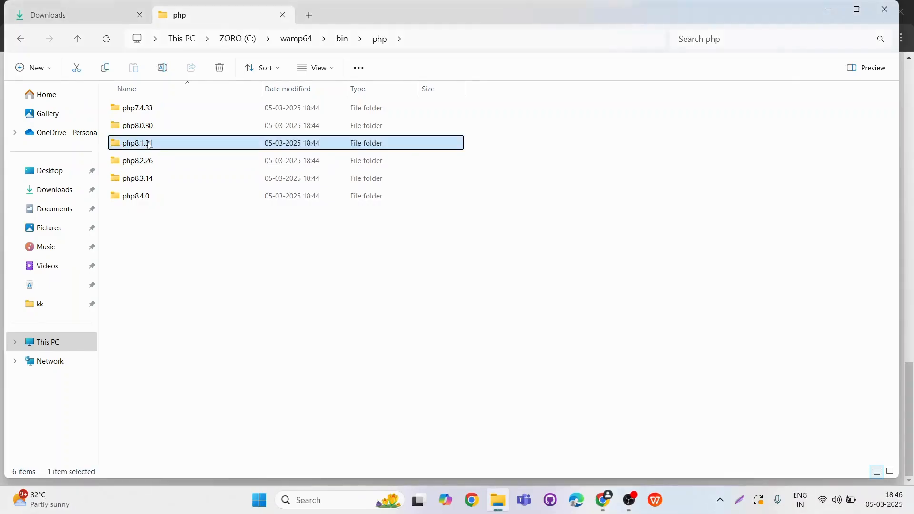
click(479, 39)
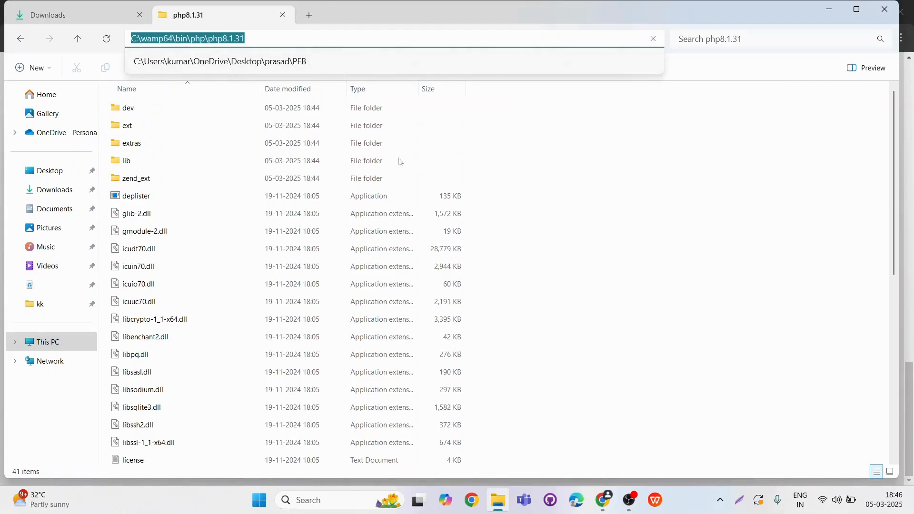
click(740, 500)
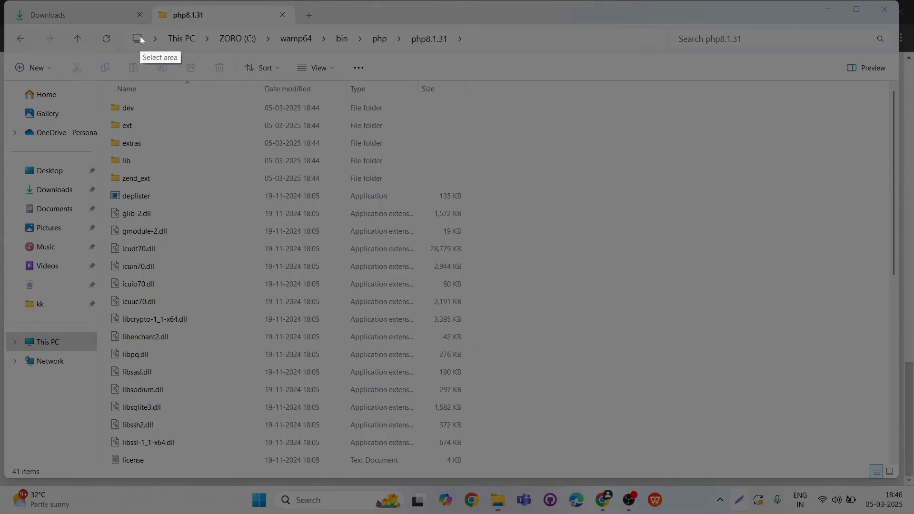
mouse_move(147, 26)
mouse_down()
mouse_move(379, 72)
mouse_move(479, 61)
mouse_up()
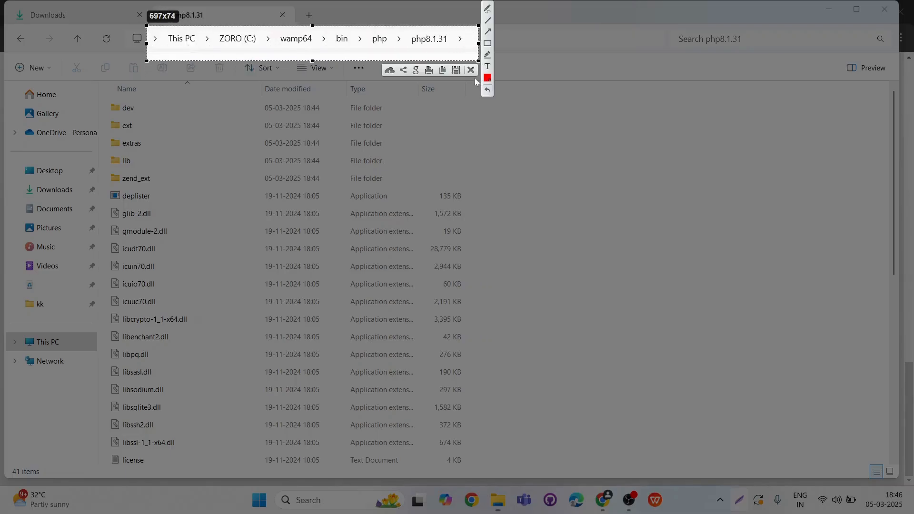
click(471, 71)
Step: Search Windows for "env" and open the settings for editing the system environment variables
mouse_move(613, 506)
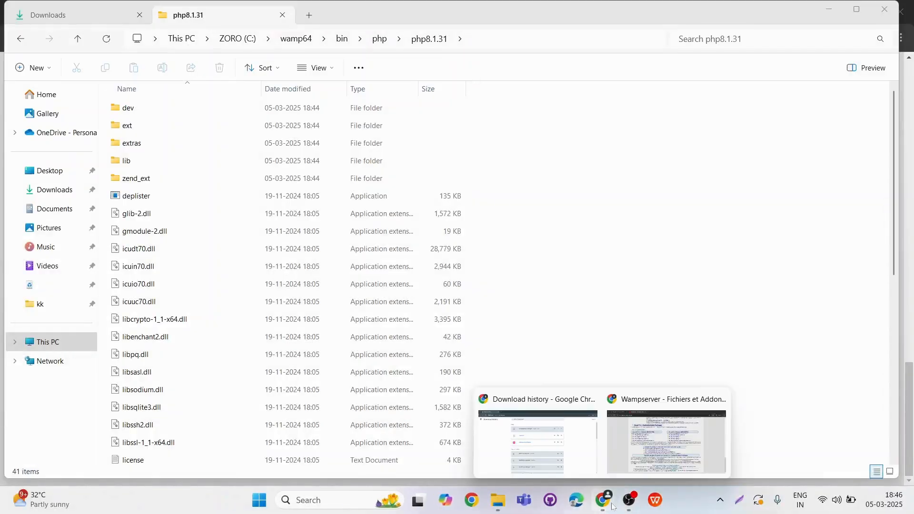
click(332, 498)
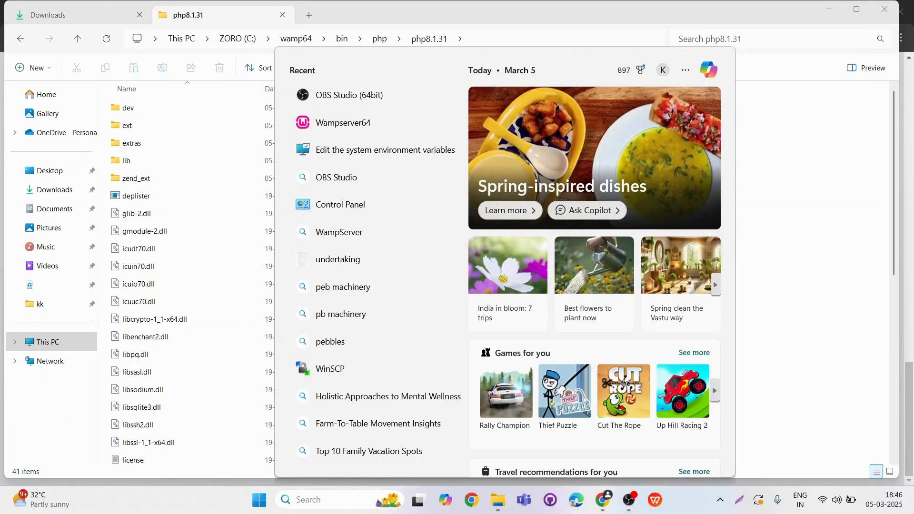
text(env)
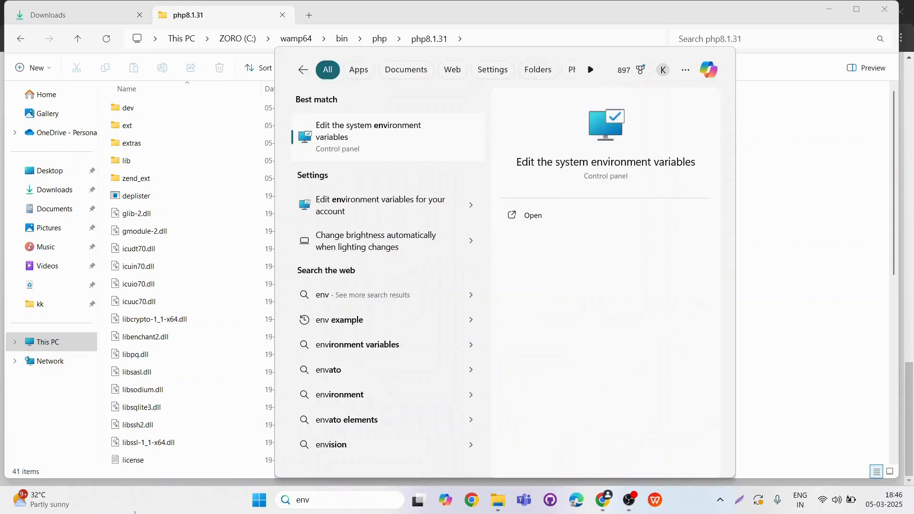
click(386, 138)
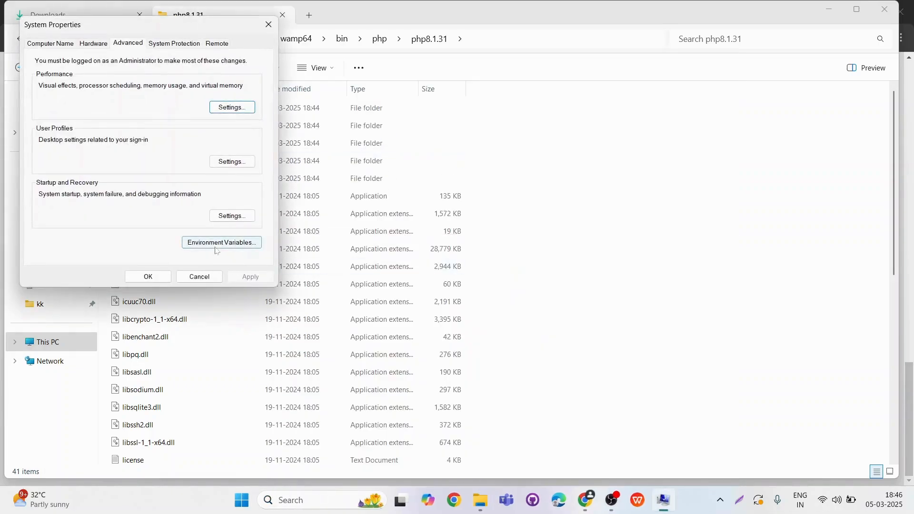
key(super+shift+s)
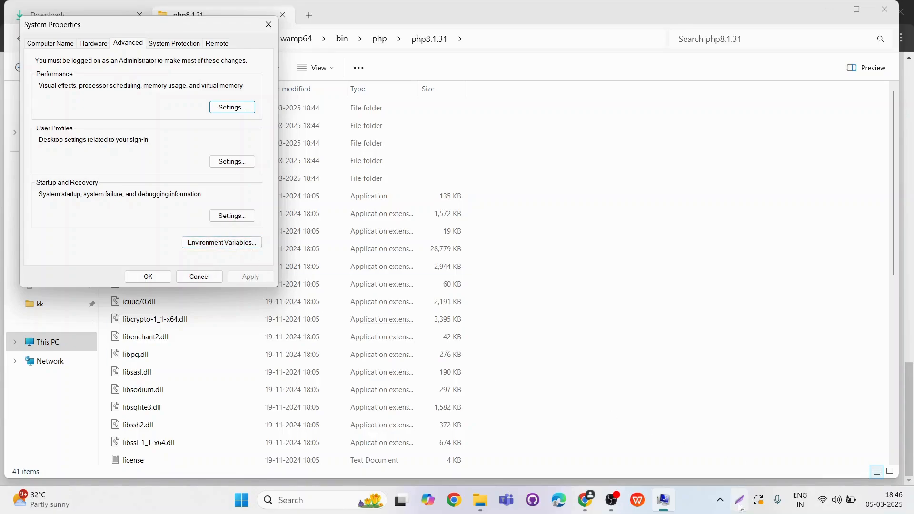
drag(179, 230, 270, 262)
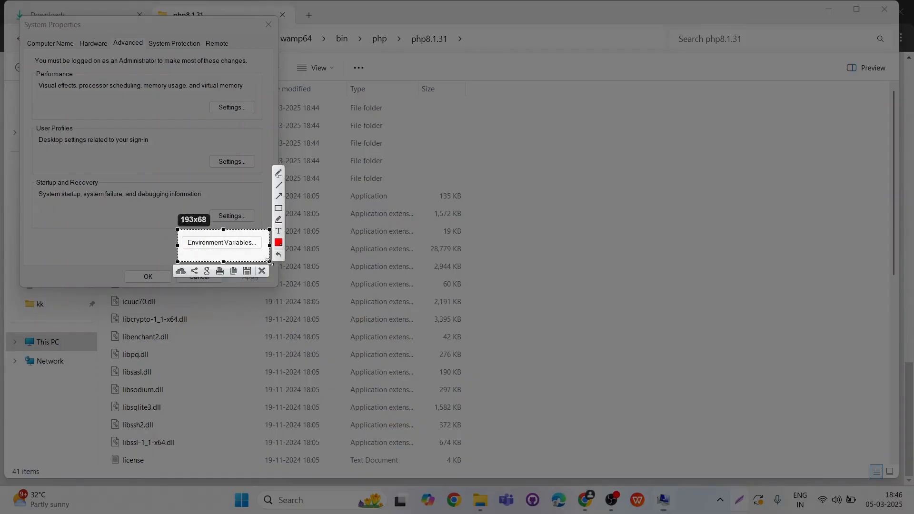
click(261, 271)
Step: Open the Environment Variables dialog from System Properties
click(221, 243)
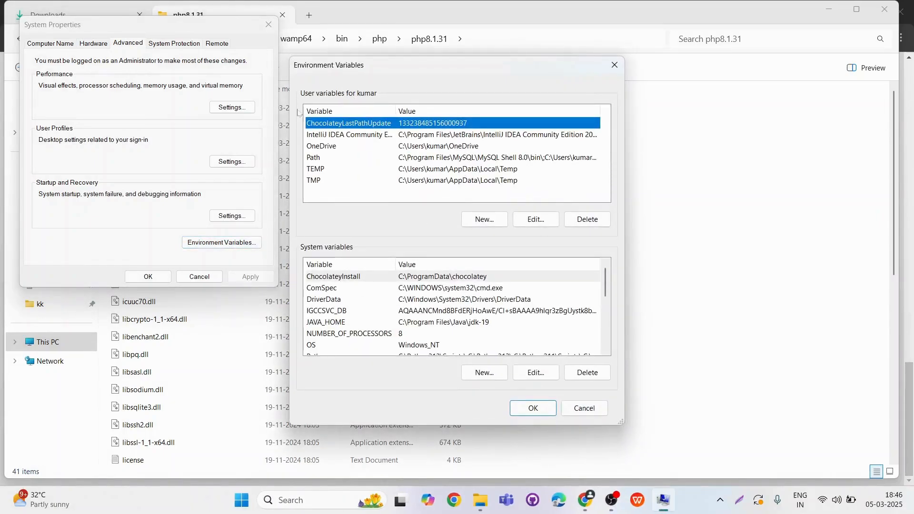
click(739, 511)
drag(292, 86, 387, 102)
click(380, 113)
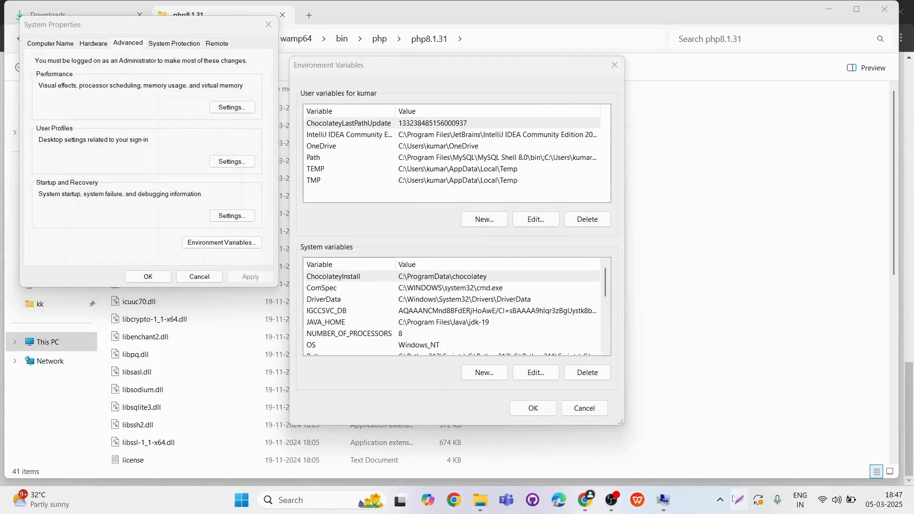
key(super+shift+s)
drag(297, 238, 359, 256)
click(349, 265)
Step: Add C:\wamp64\bin\php\php8.1.31 as a new entry in the user Path variable and save the system property changes
click(328, 159)
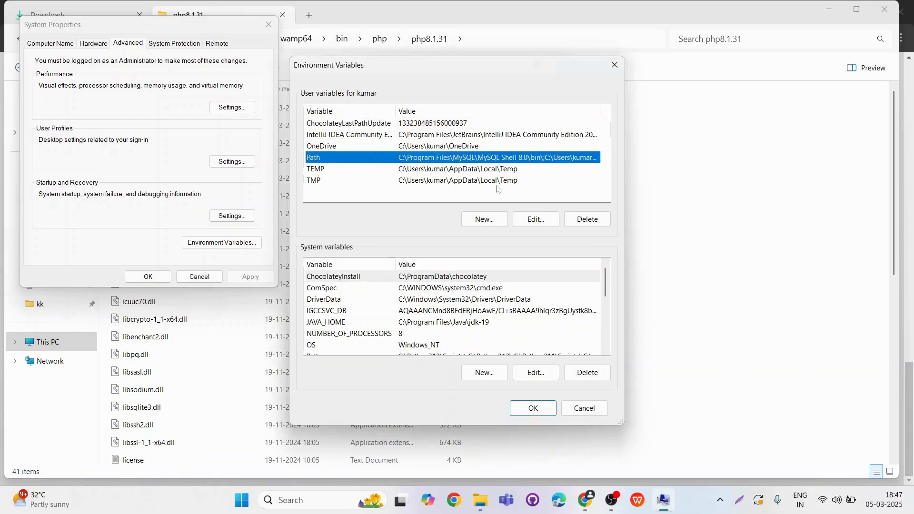
click(533, 224)
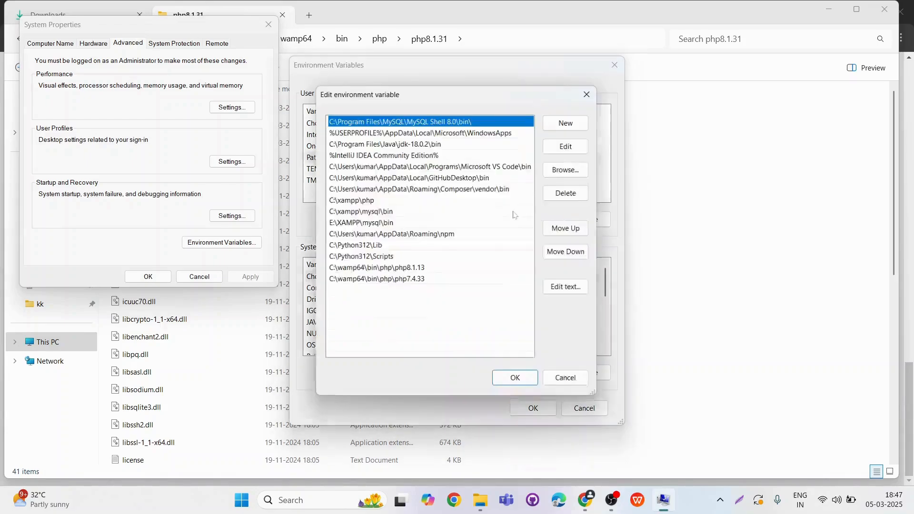
click(409, 298)
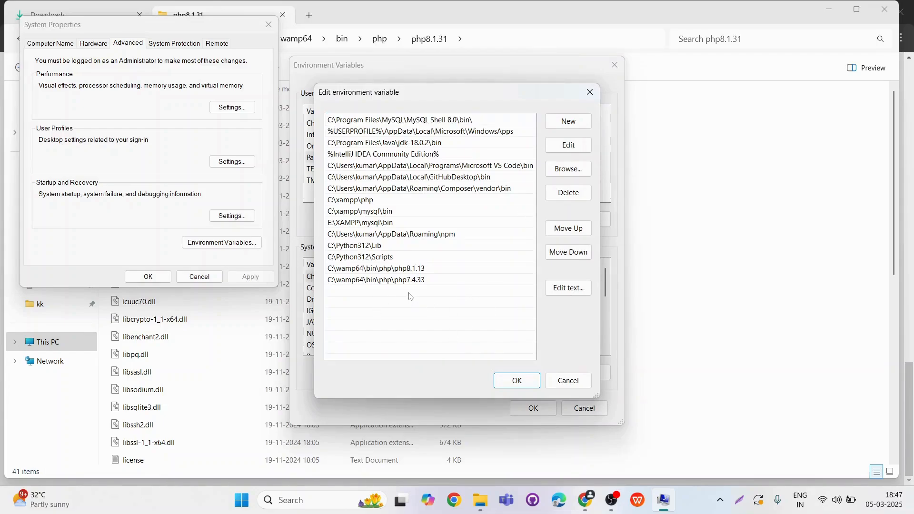
click(563, 125)
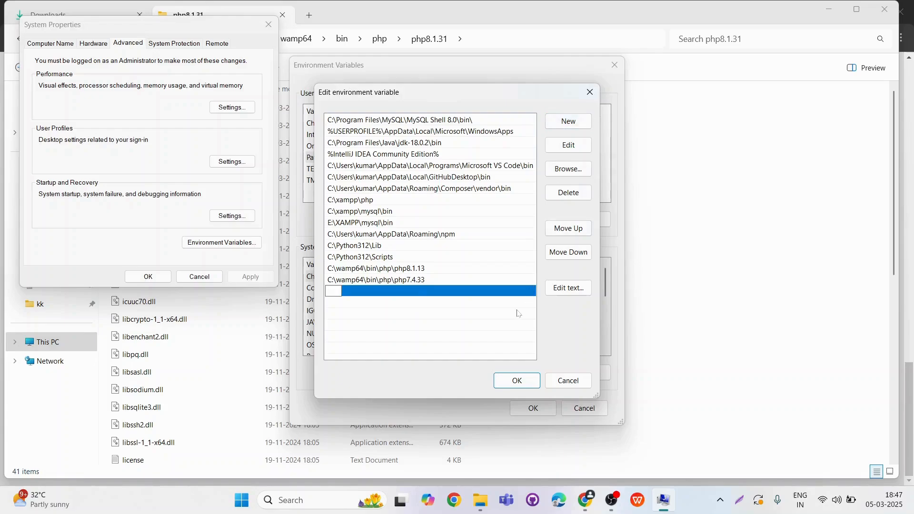
key(ctrl+v)
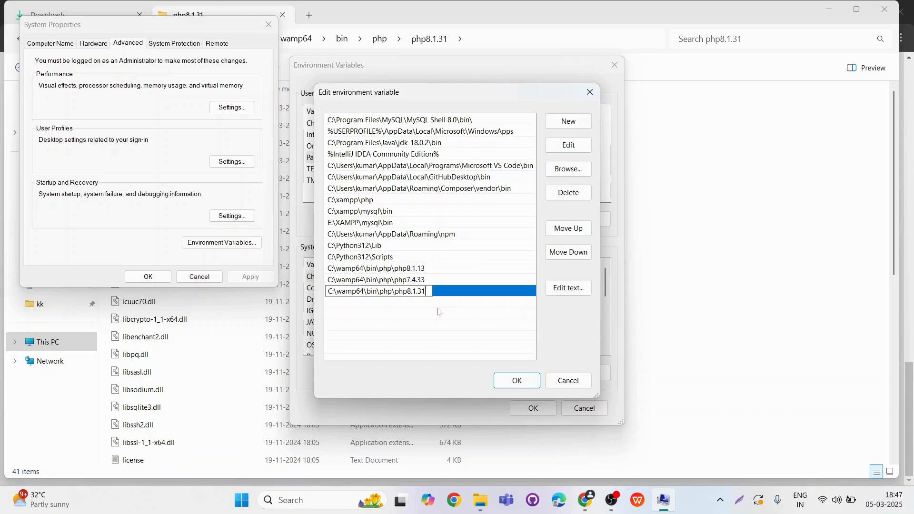
click(518, 383)
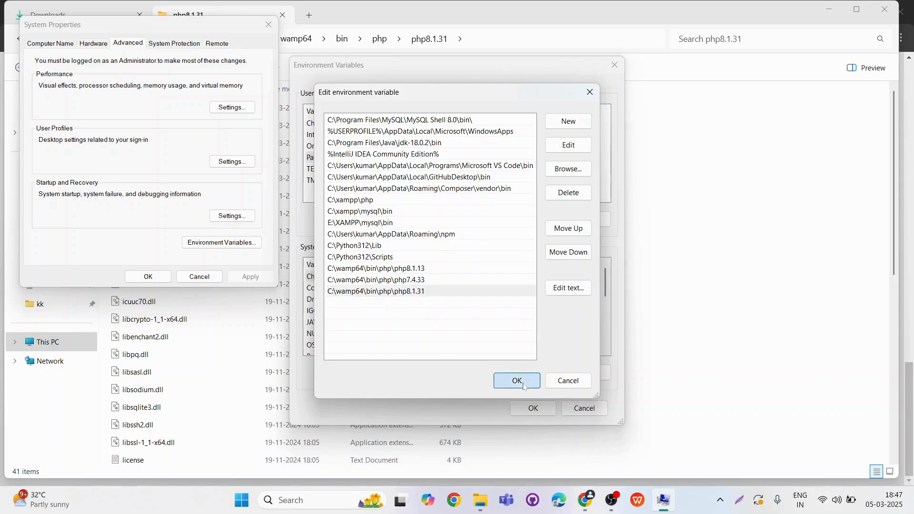
click(532, 408)
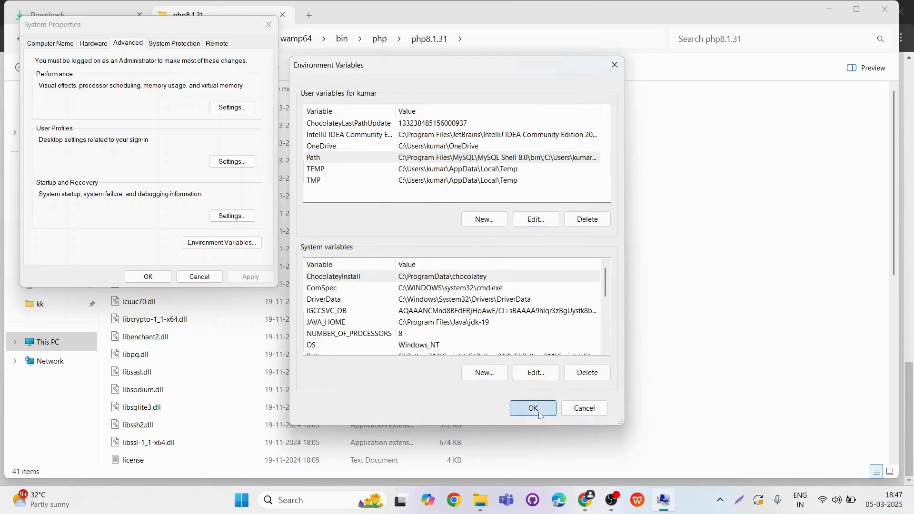
click(148, 277)
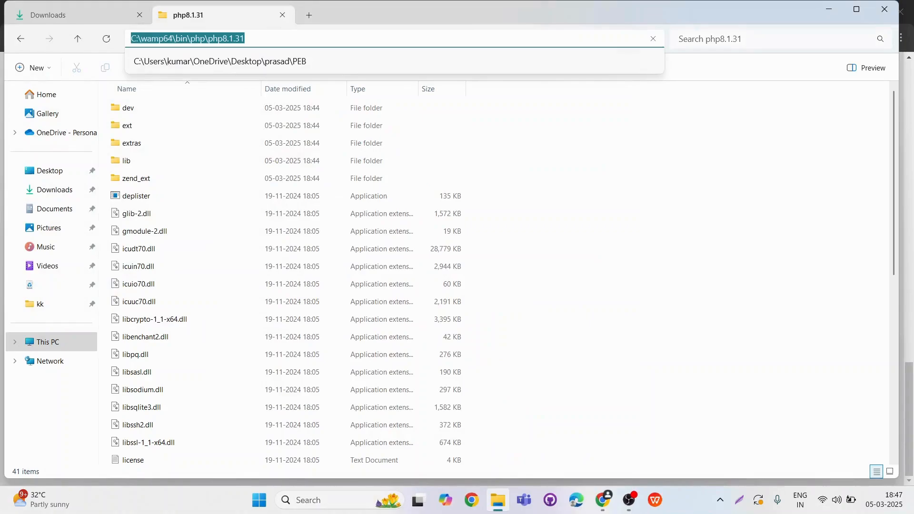
Step: Search Windows for the Wampserver64 app and launch it
click(317, 508)
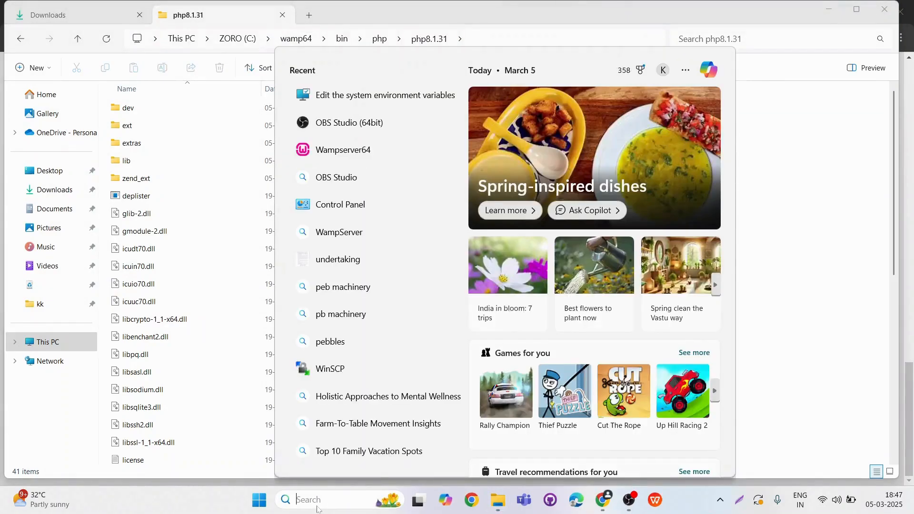
text(wampserver64)
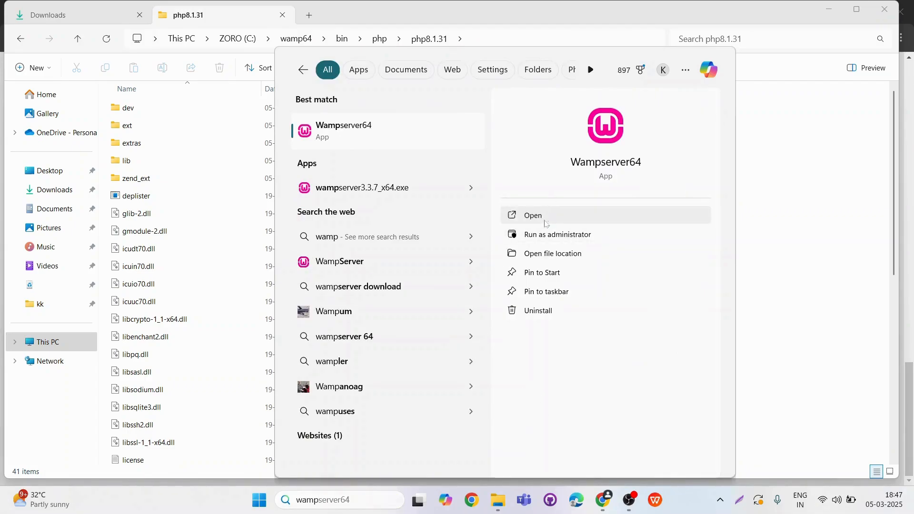
click(533, 216)
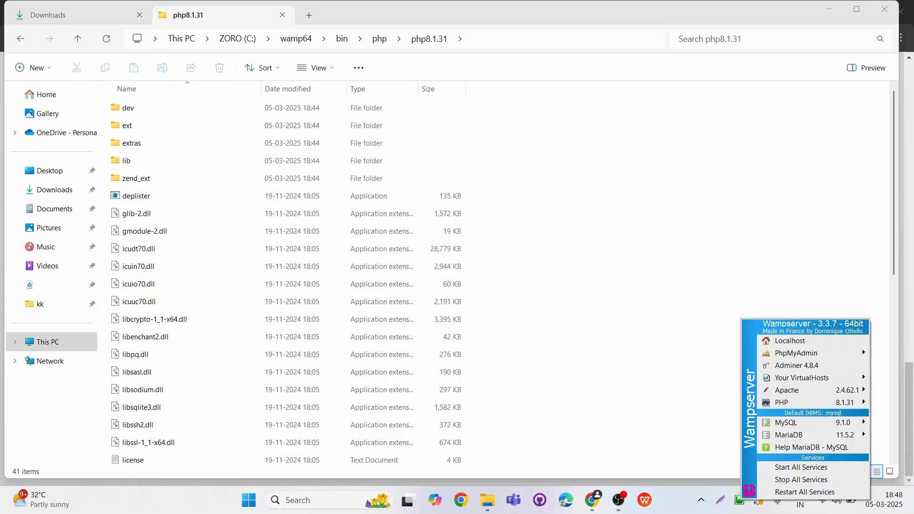
Step: Open Command Prompt and check the active PHP version with the command php -v
click(297, 500)
text(cmd)
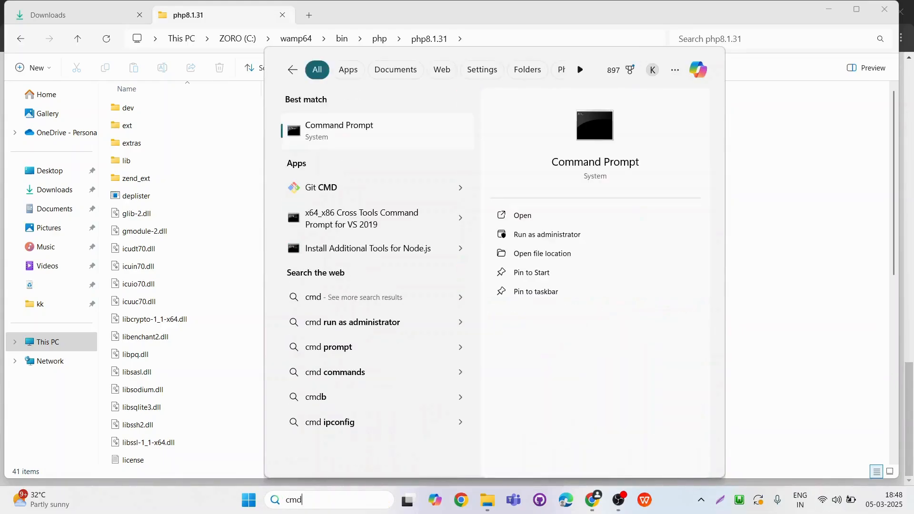
key(Return)
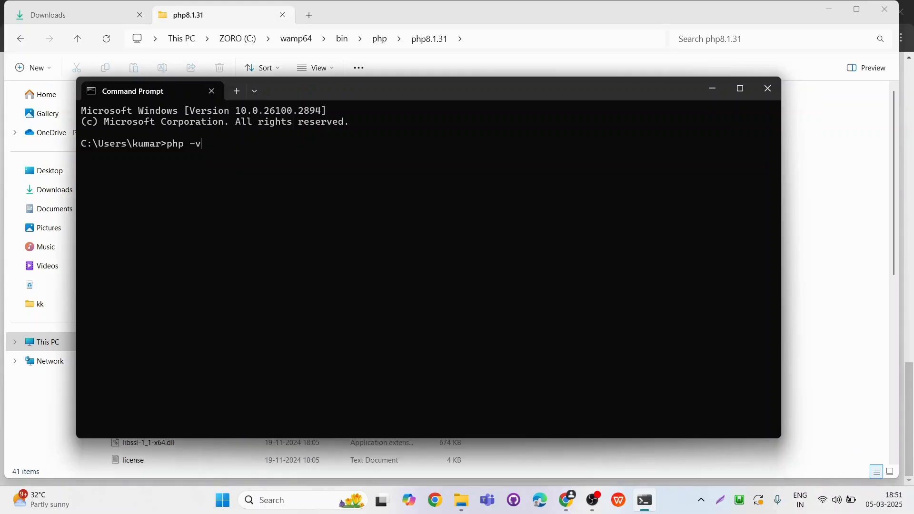
key(Return)
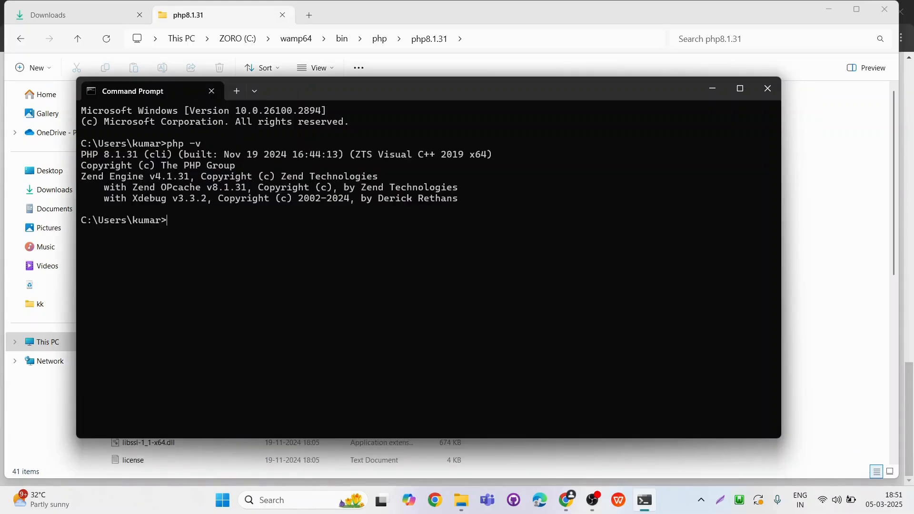
key(super+shift+s)
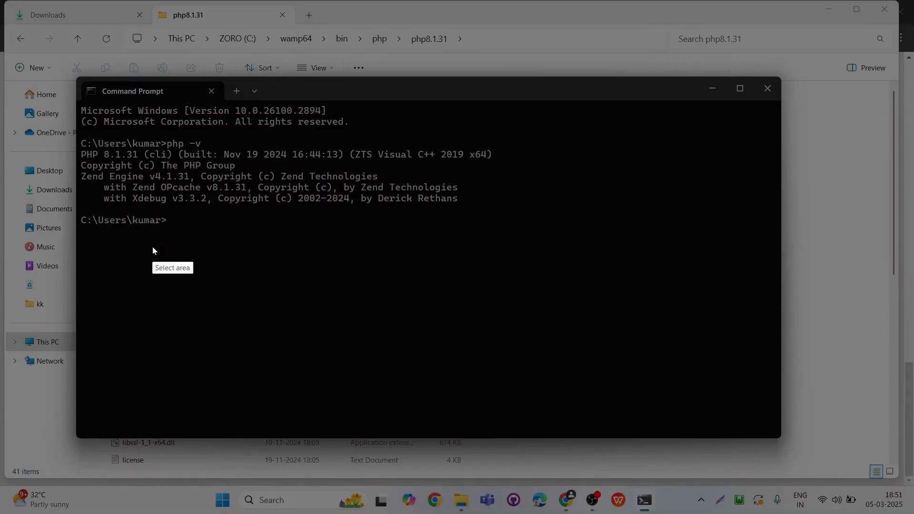
drag(77, 137, 495, 214)
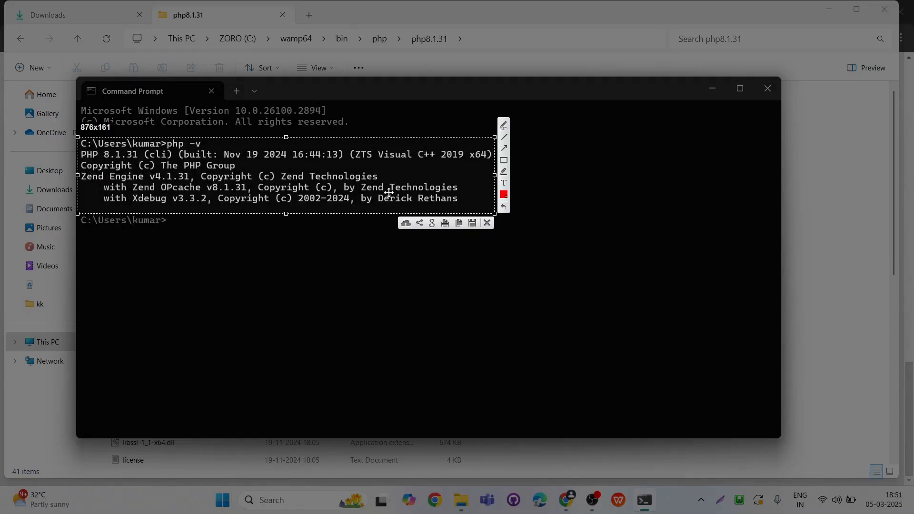
click(504, 160)
drag(102, 150, 141, 163)
key(Escape)
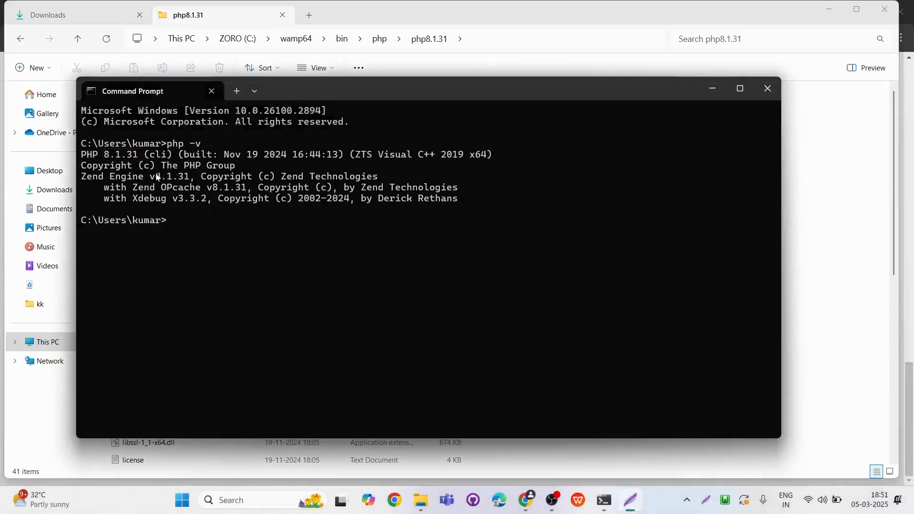